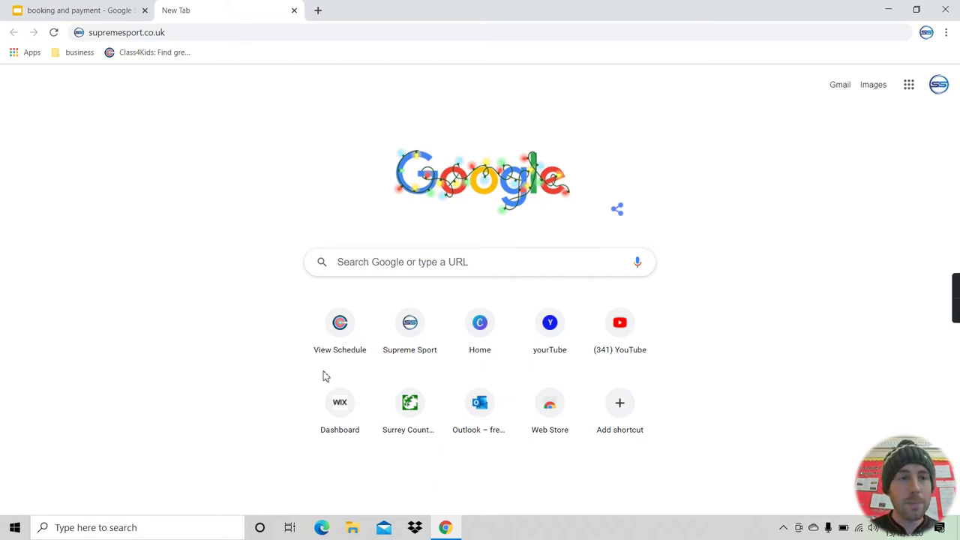
- Load supremesport.co.uk and go to its Book a Class page
{"action": "left_click", "coordinate": [180, 33]}
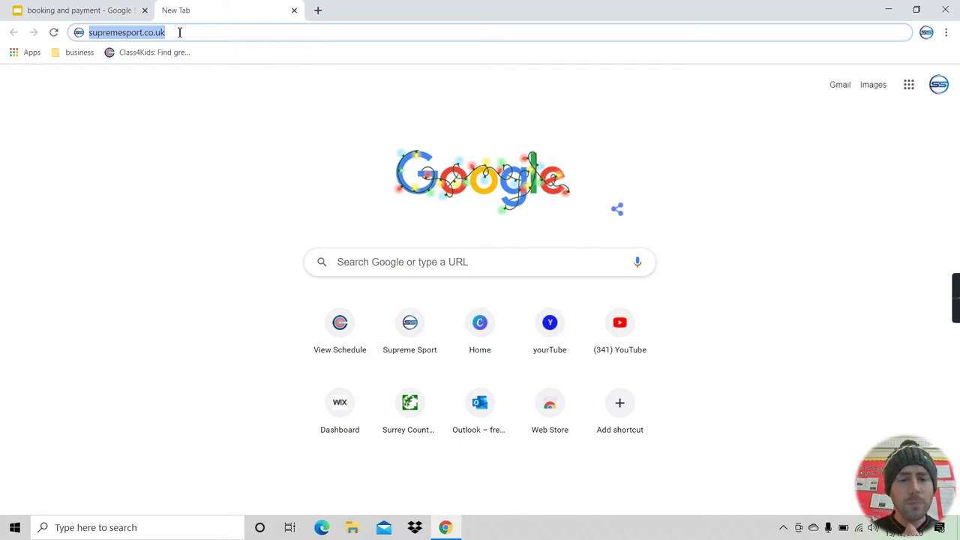
{"action": "key", "text": "Return"}
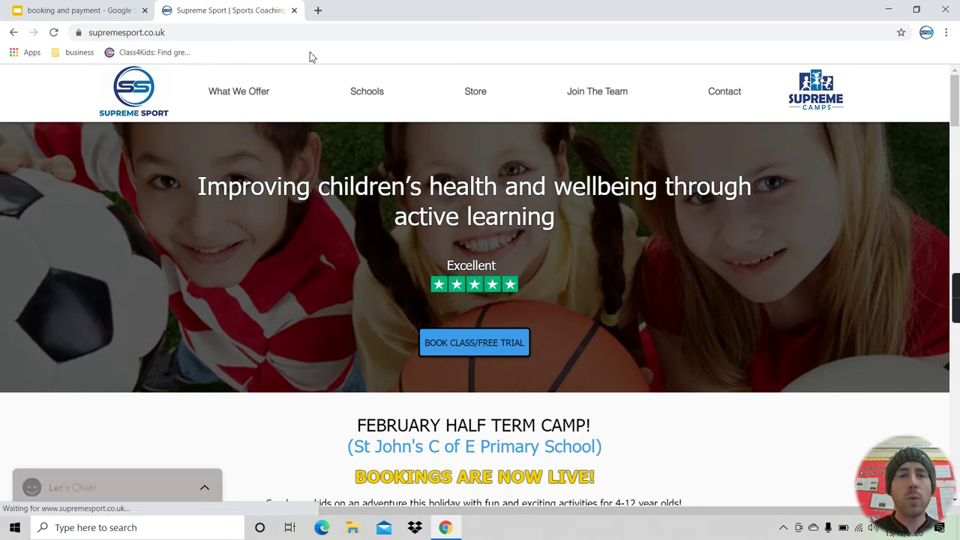
{"action": "left_click", "coordinate": [475, 348]}
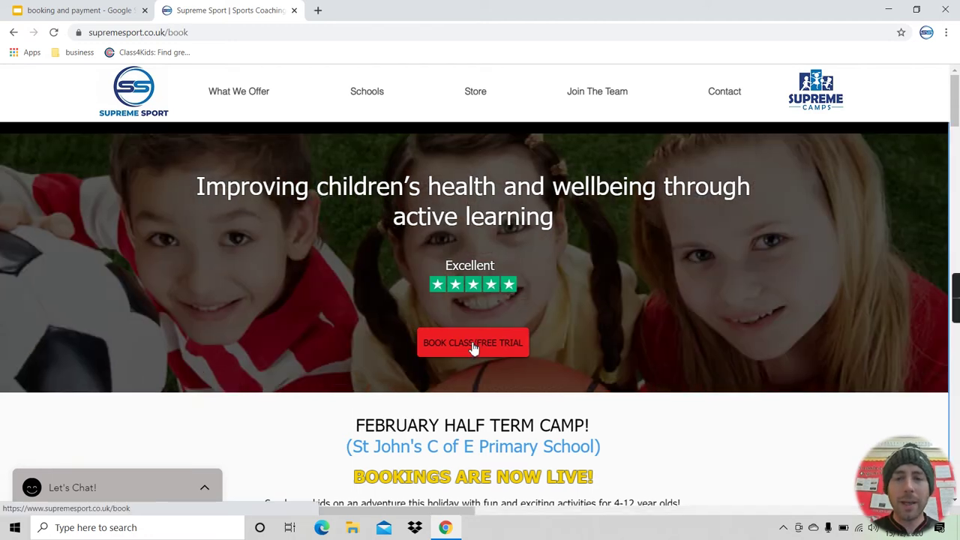
- Review the three payment, refund and disruption points before proceeding to booking
{"action": "scroll", "coordinate": [420, 342], "scroll_direction": "down", "scroll_amount": 2}
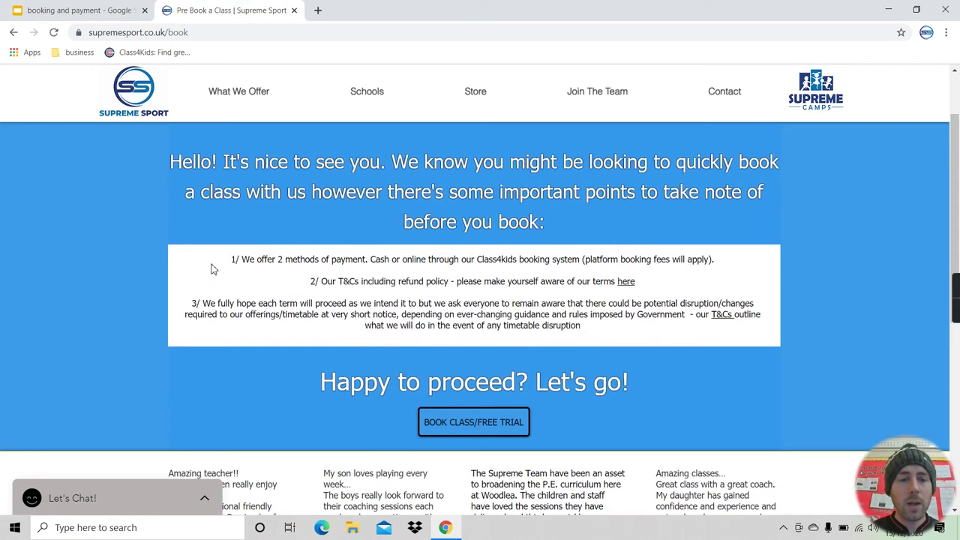
{"action": "left_click_drag", "start_coordinate": [214, 271], "coordinate": [530, 321]}
{"action": "left_click", "coordinate": [580, 326]}
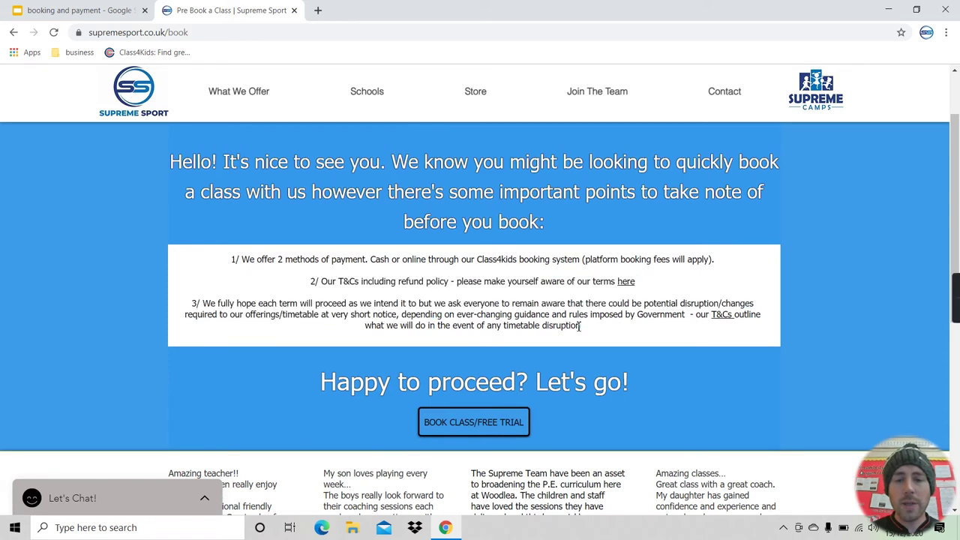
{"action": "left_click_drag", "start_coordinate": [586, 333], "coordinate": [222, 263]}
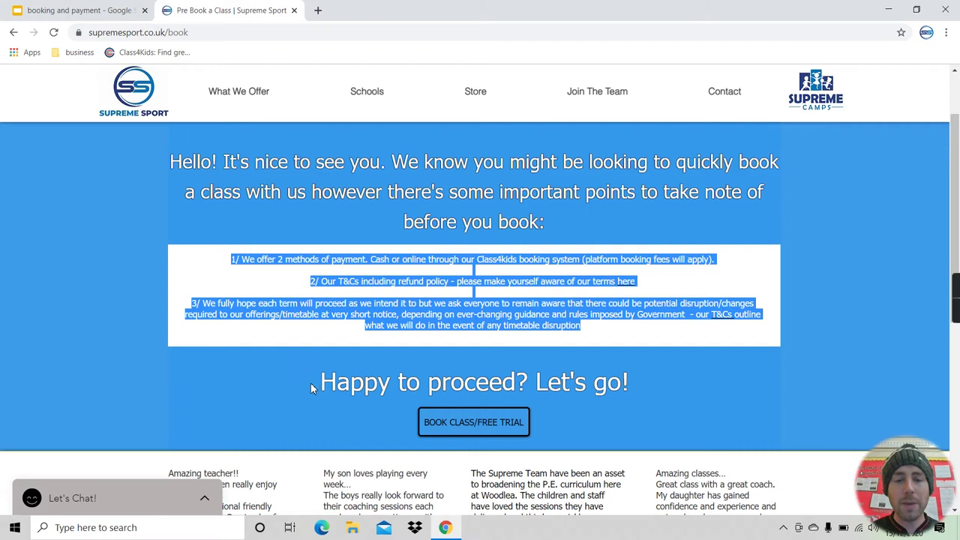
{"action": "left_click_drag", "start_coordinate": [313, 383], "coordinate": [668, 385]}
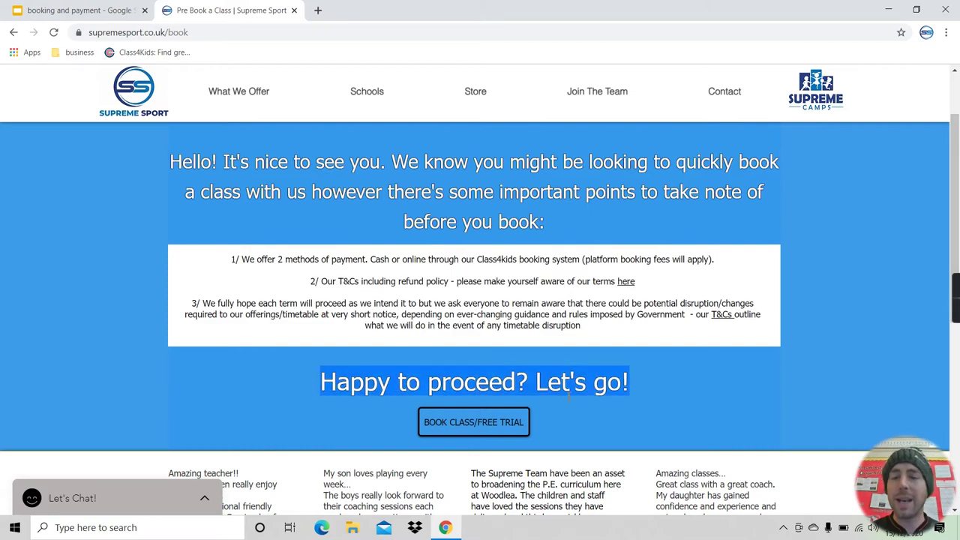
- Open Supreme Sport's ClassForKids schedule and browse the Public Classes (out of school) listings
{"action": "left_click", "coordinate": [466, 428]}
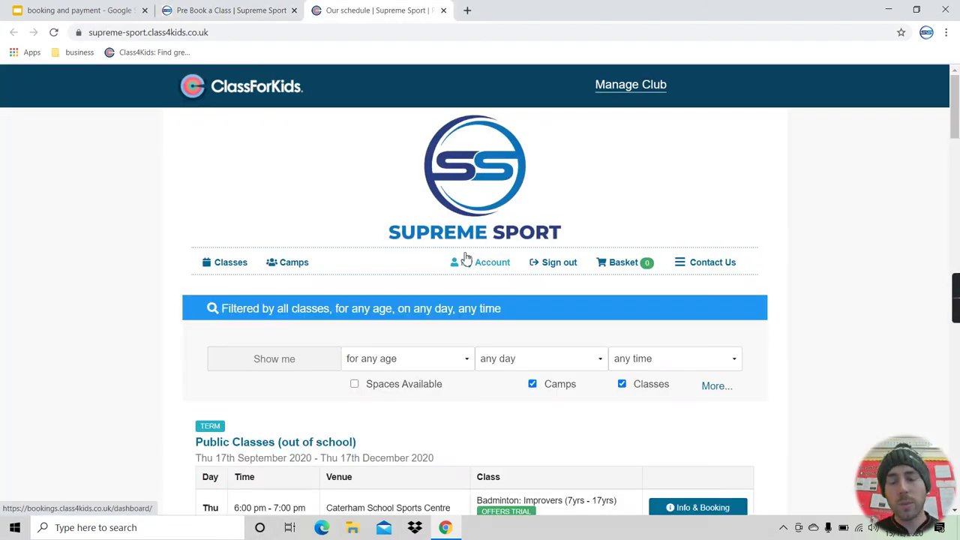
{"action": "scroll", "coordinate": [466, 258], "scroll_direction": "down", "scroll_amount": 2}
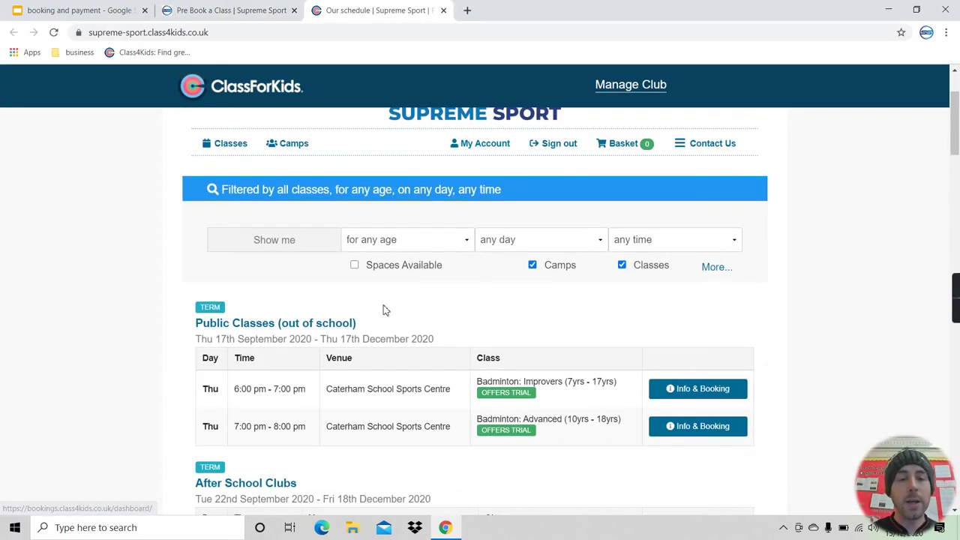
{"action": "left_click_drag", "start_coordinate": [366, 327], "coordinate": [193, 328]}
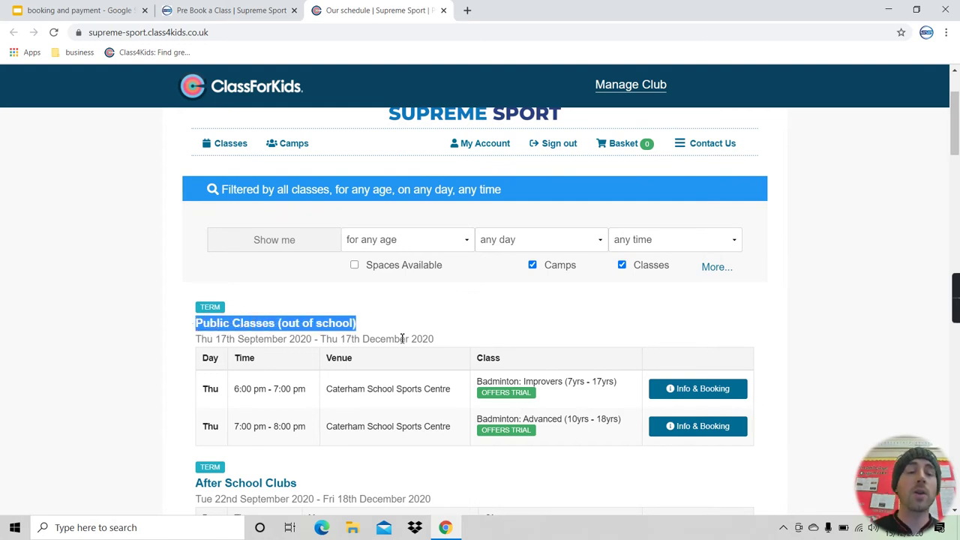
{"action": "scroll", "coordinate": [402, 339], "scroll_direction": "down", "scroll_amount": 2}
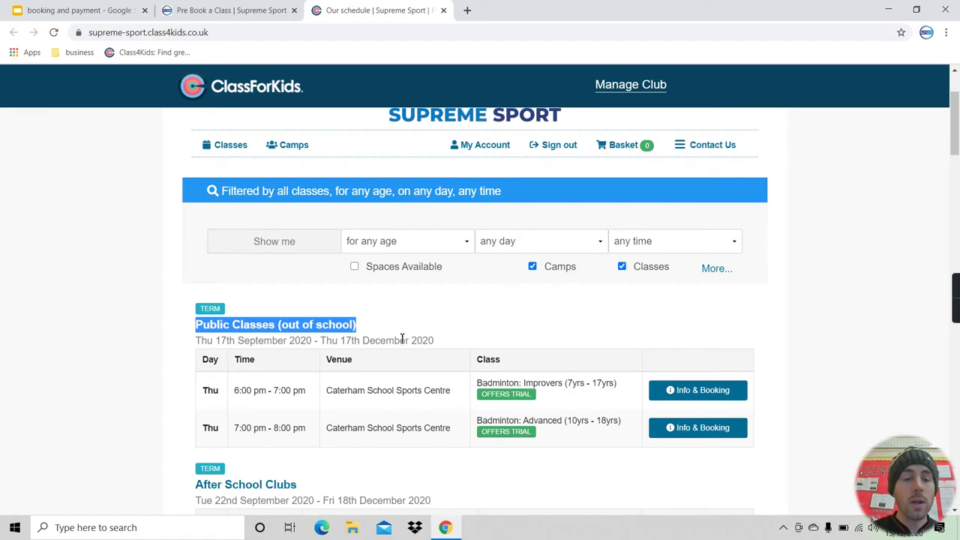
{"action": "left_click_drag", "start_coordinate": [306, 354], "coordinate": [194, 360]}
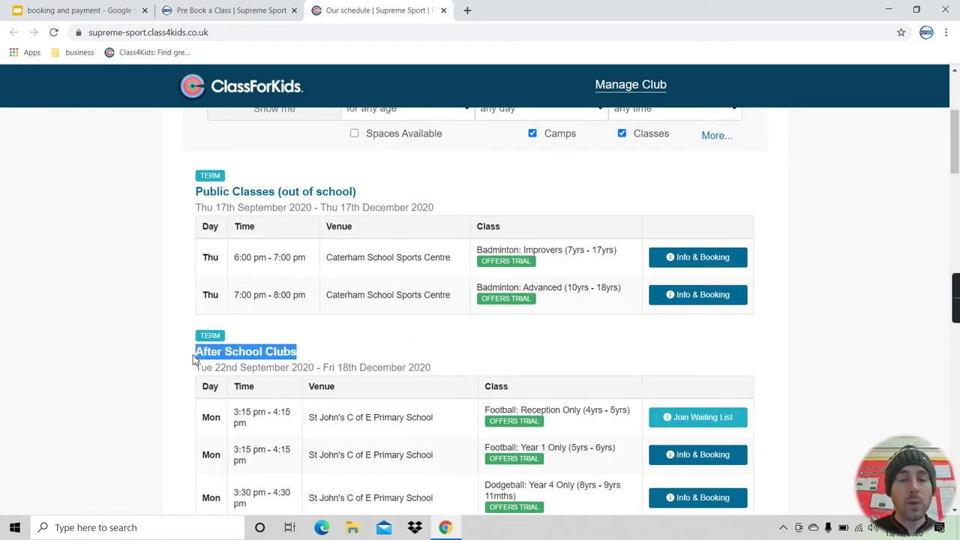
{"action": "scroll", "coordinate": [395, 351], "scroll_direction": "down", "scroll_amount": 1}
{"action": "scroll", "coordinate": [396, 352], "scroll_direction": "down", "scroll_amount": 1}
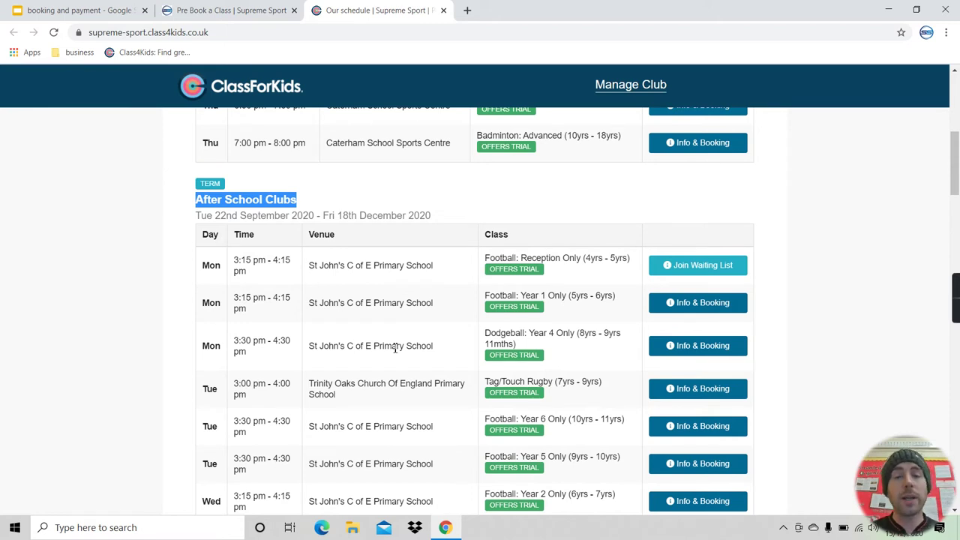
{"action": "scroll", "coordinate": [395, 350], "scroll_direction": "down", "scroll_amount": 1}
{"action": "scroll", "coordinate": [395, 350], "scroll_direction": "down", "scroll_amount": 1}
{"action": "scroll", "coordinate": [396, 350], "scroll_direction": "down", "scroll_amount": 3}
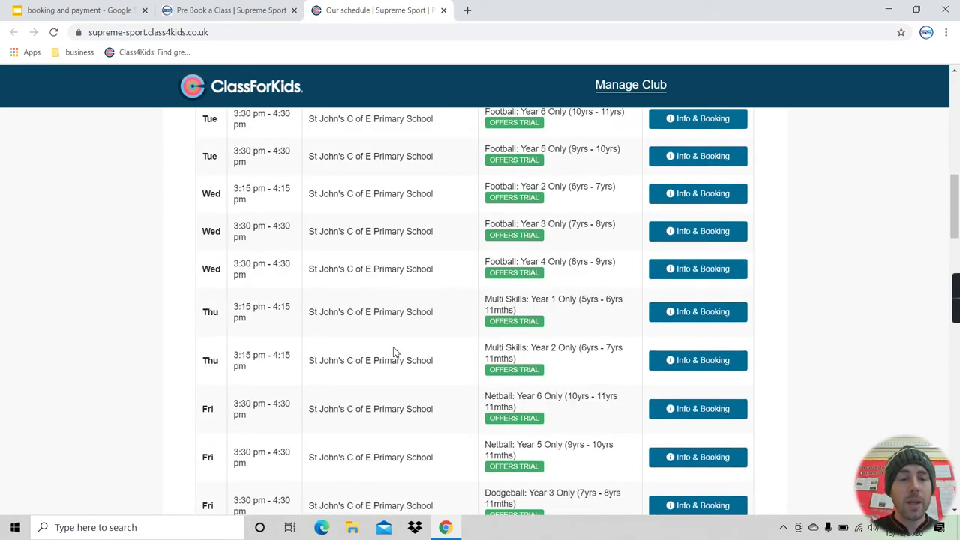
{"action": "scroll", "coordinate": [395, 352], "scroll_direction": "down", "scroll_amount": 1}
{"action": "scroll", "coordinate": [395, 352], "scroll_direction": "down", "scroll_amount": 2}
{"action": "left_click_drag", "start_coordinate": [327, 339], "coordinate": [188, 344]}
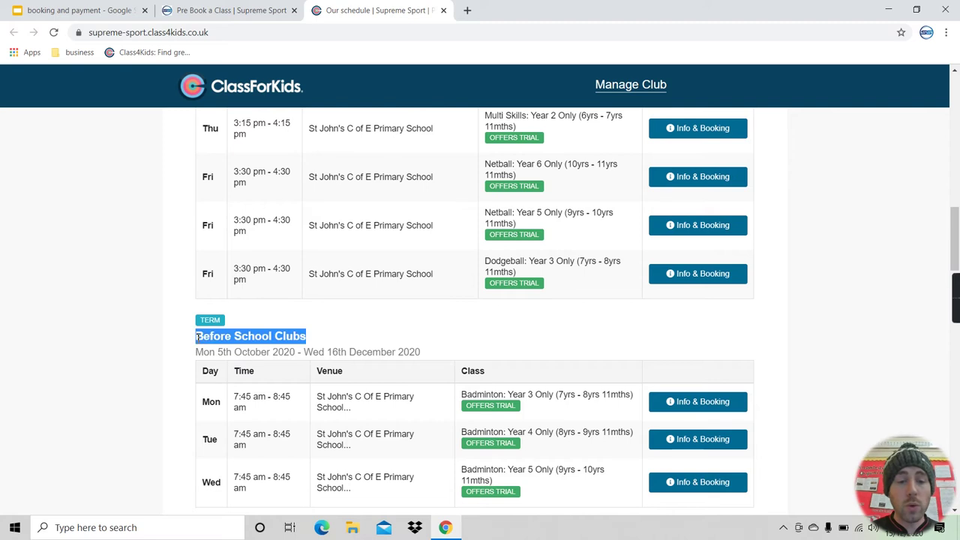
{"action": "scroll", "coordinate": [321, 341], "scroll_direction": "down", "scroll_amount": 1}
{"action": "scroll", "coordinate": [322, 338], "scroll_direction": "down", "scroll_amount": 2}
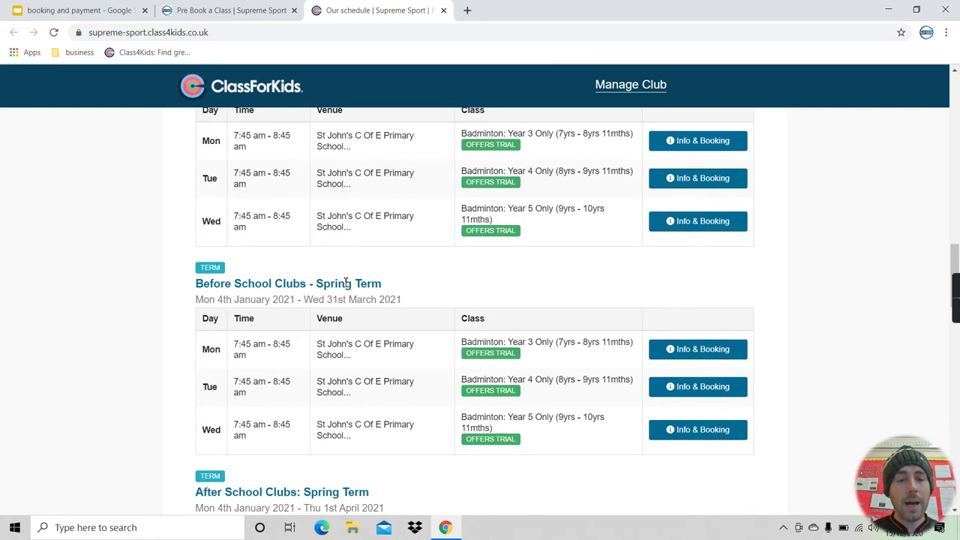
{"action": "scroll", "coordinate": [346, 282], "scroll_direction": "down", "scroll_amount": 1}
- Find the Tuesday 3:30–4:30 pm Football: Year 6 Only class at St John's
{"action": "left_click_drag", "start_coordinate": [390, 191], "coordinate": [195, 185]}
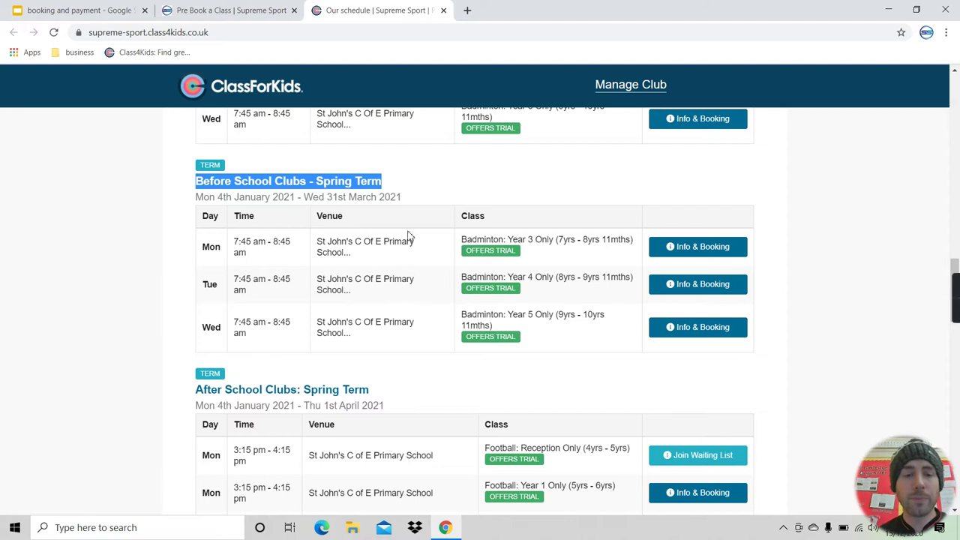
{"action": "scroll", "coordinate": [370, 338], "scroll_direction": "down", "scroll_amount": 2}
{"action": "scroll", "coordinate": [371, 338], "scroll_direction": "down", "scroll_amount": 2}
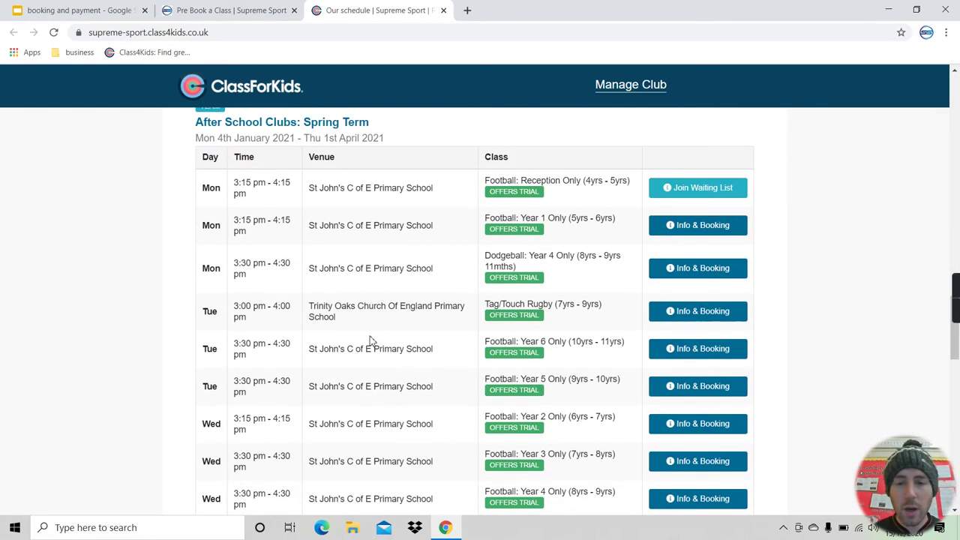
{"action": "scroll", "coordinate": [271, 240], "scroll_direction": "up", "scroll_amount": 1}
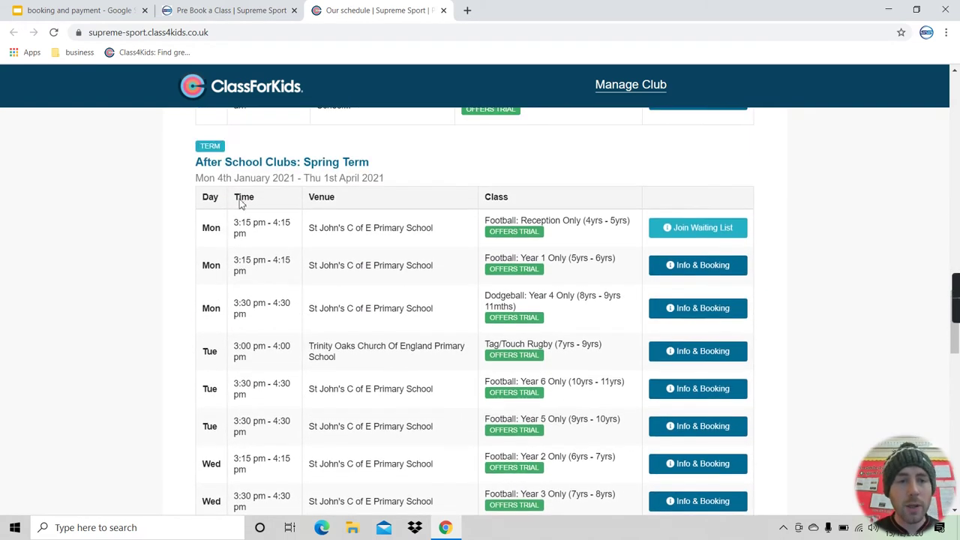
{"action": "left_click_drag", "start_coordinate": [190, 163], "coordinate": [381, 170]}
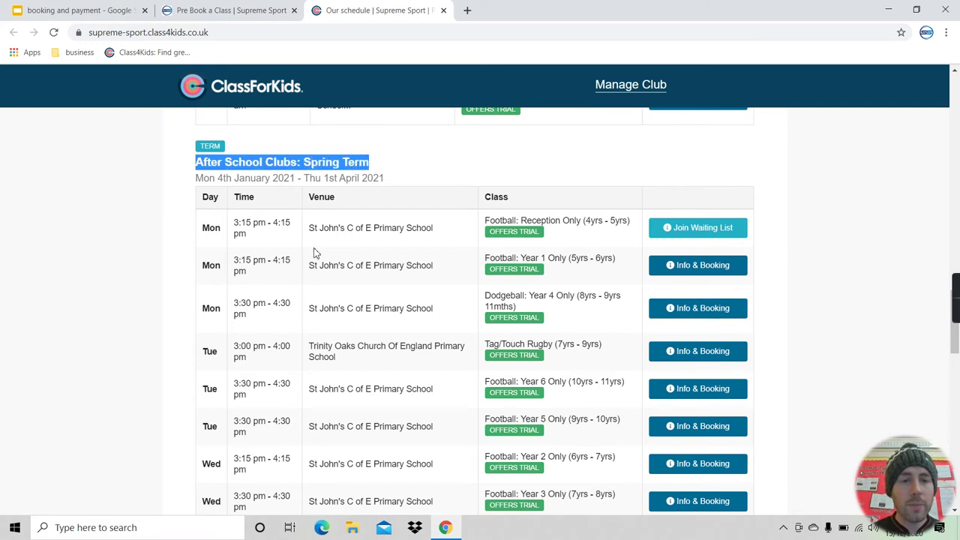
{"action": "scroll", "coordinate": [270, 378], "scroll_direction": "down", "scroll_amount": 1}
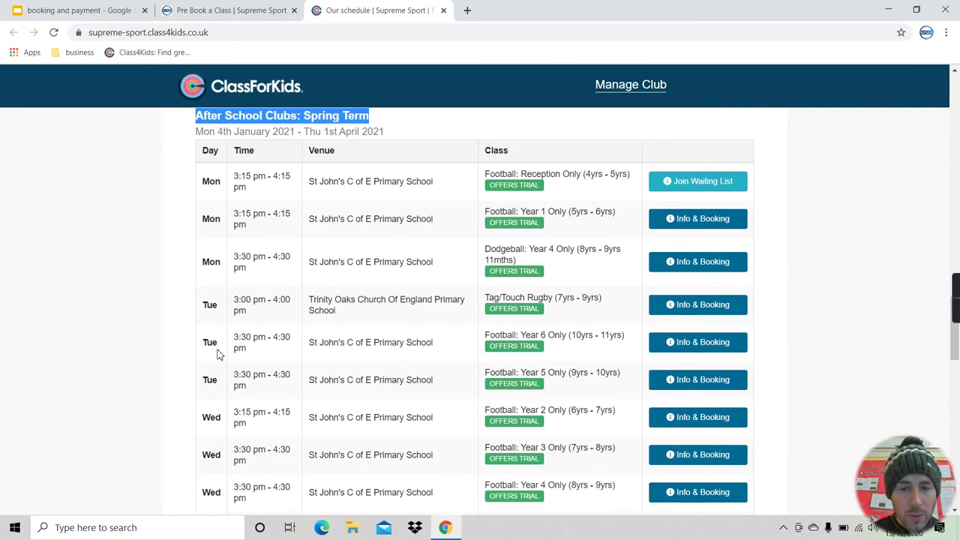
{"action": "left_click_drag", "start_coordinate": [201, 348], "coordinate": [442, 353]}
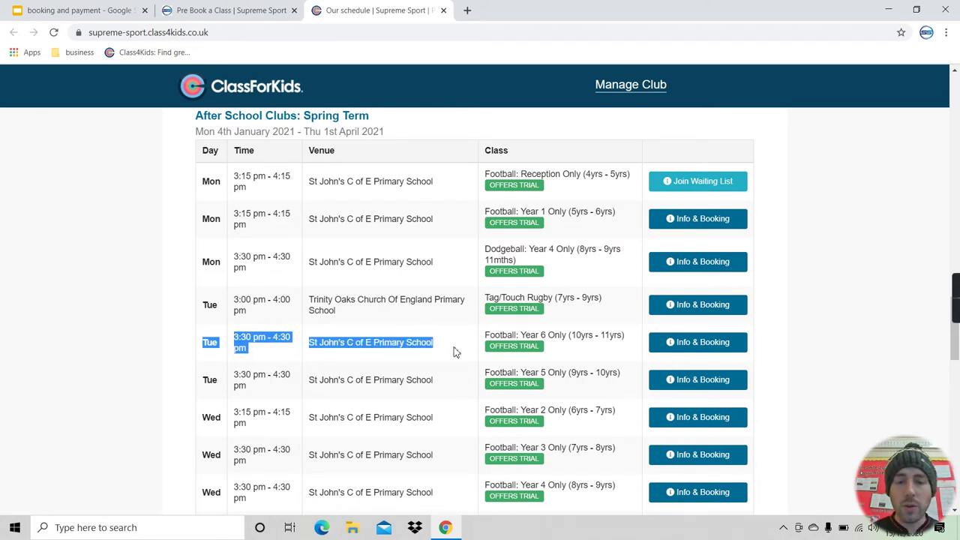
{"action": "mouse_move", "coordinate": [454, 352]}
{"action": "left_mouse_down"}
{"action": "mouse_move", "coordinate": [585, 338]}
{"action": "mouse_move", "coordinate": [703, 352]}
{"action": "left_mouse_up"}
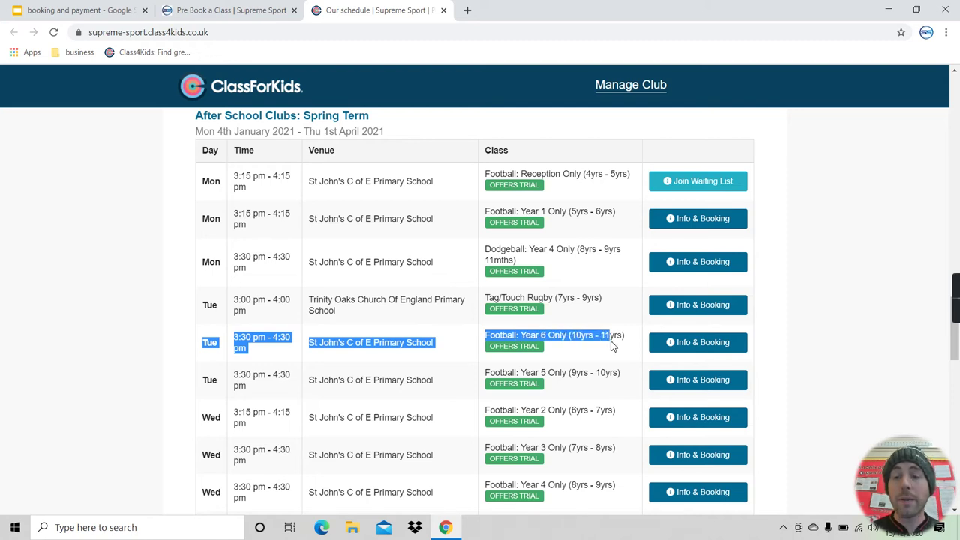
- Open the Football: Year 6 Only details and review venue address, pick-up notes and description
{"action": "left_click", "coordinate": [699, 348]}
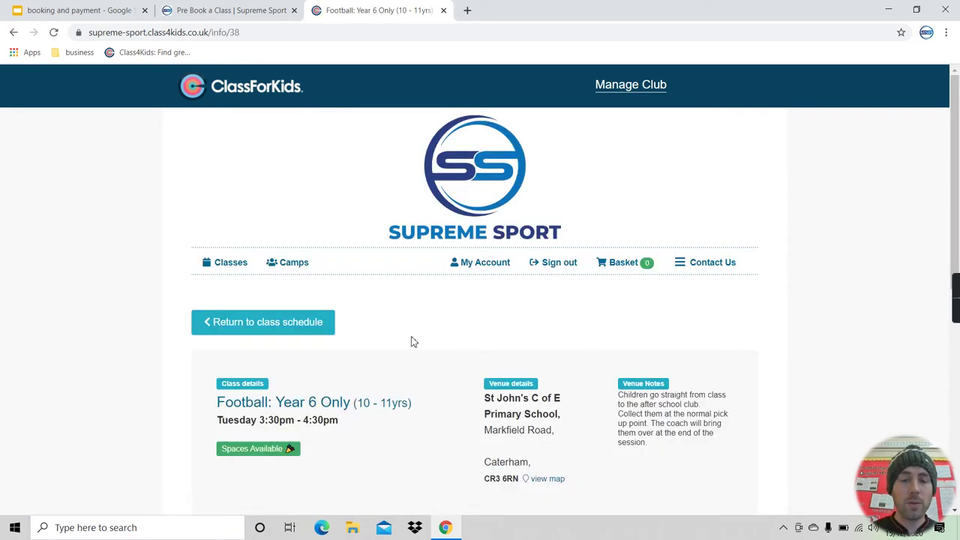
{"action": "scroll", "coordinate": [412, 342], "scroll_direction": "down", "scroll_amount": 3}
{"action": "mouse_move", "coordinate": [217, 295]}
{"action": "left_mouse_down"}
{"action": "mouse_move", "coordinate": [270, 295]}
{"action": "mouse_move", "coordinate": [357, 320]}
{"action": "left_mouse_up"}
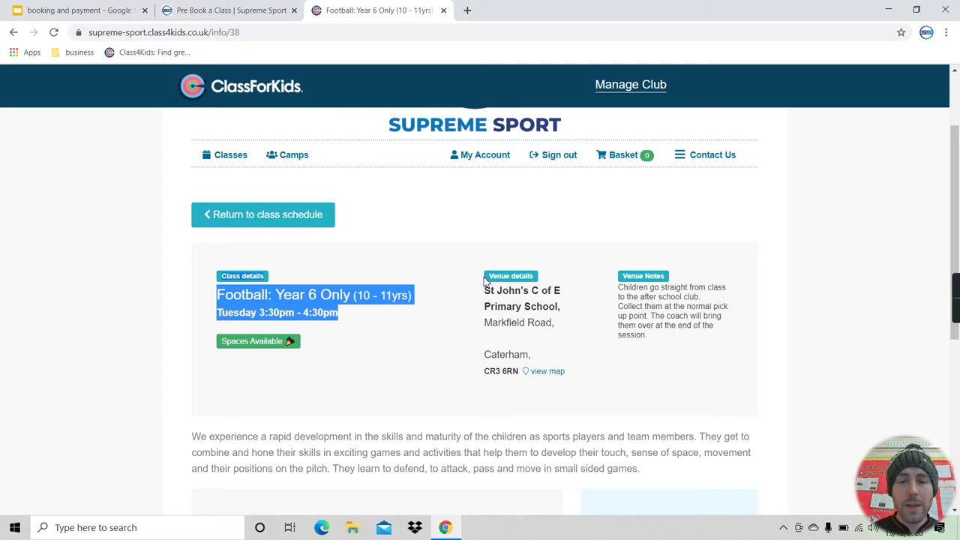
{"action": "left_click_drag", "start_coordinate": [485, 281], "coordinate": [579, 375]}
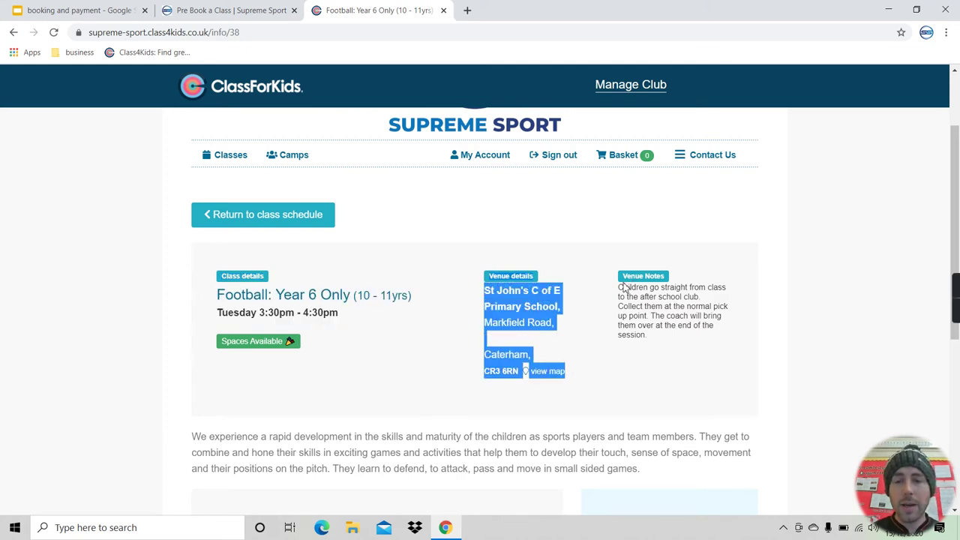
{"action": "left_click_drag", "start_coordinate": [621, 287], "coordinate": [700, 339]}
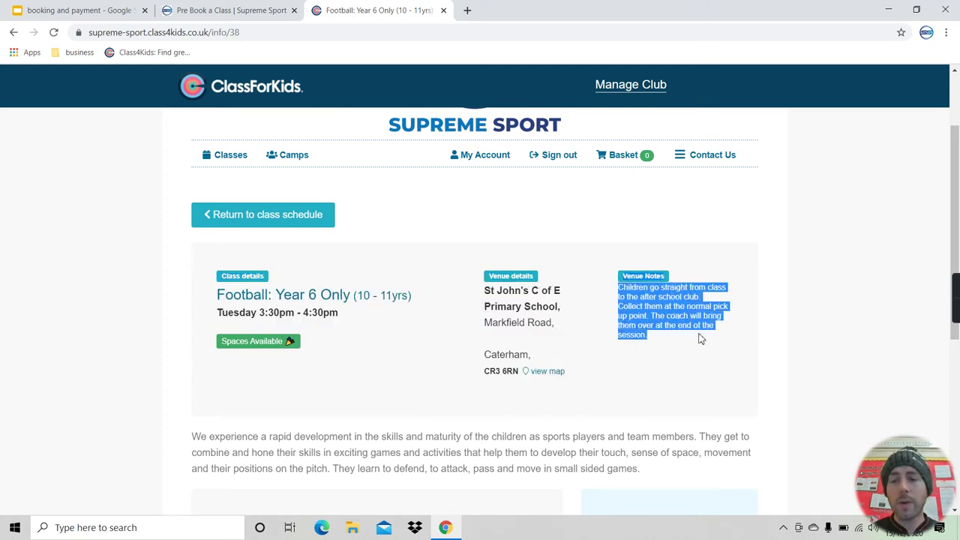
{"action": "scroll", "coordinate": [525, 349], "scroll_direction": "down", "scroll_amount": 3}
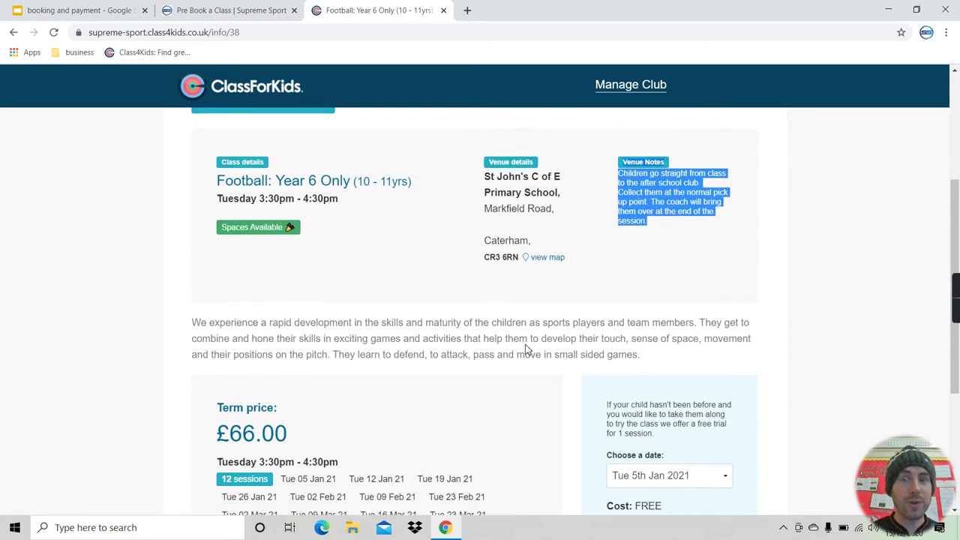
{"action": "scroll", "coordinate": [527, 349], "scroll_direction": "down", "scroll_amount": 1}
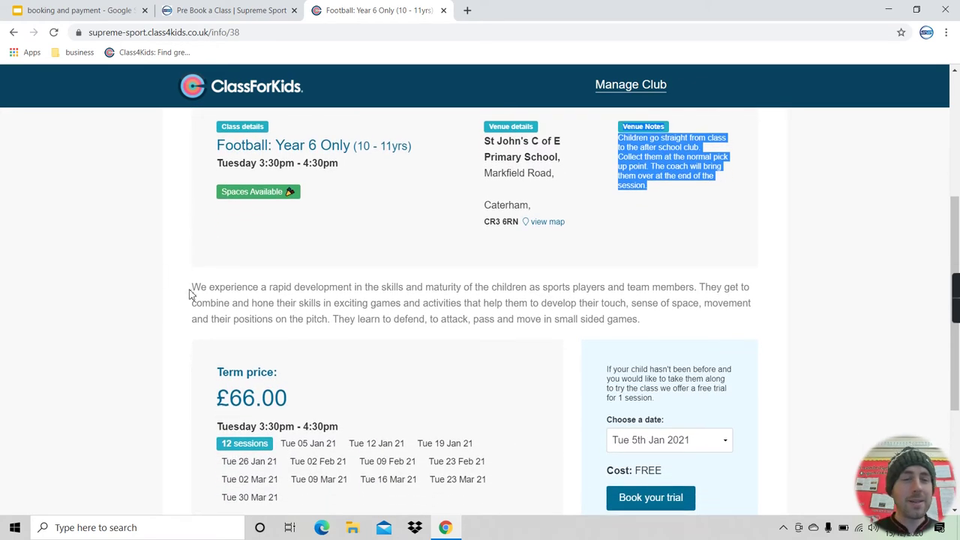
{"action": "left_click_drag", "start_coordinate": [191, 293], "coordinate": [677, 324]}
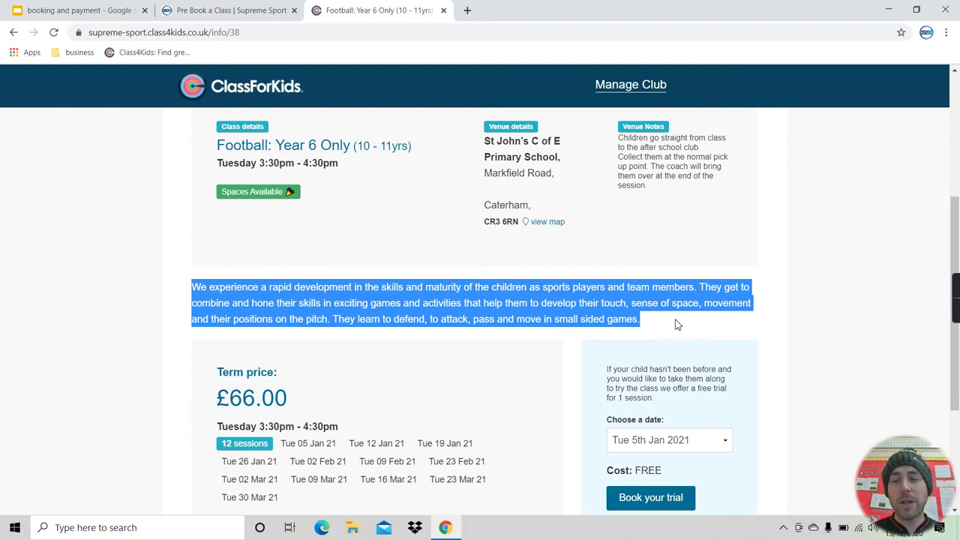
{"action": "left_click", "coordinate": [661, 332]}
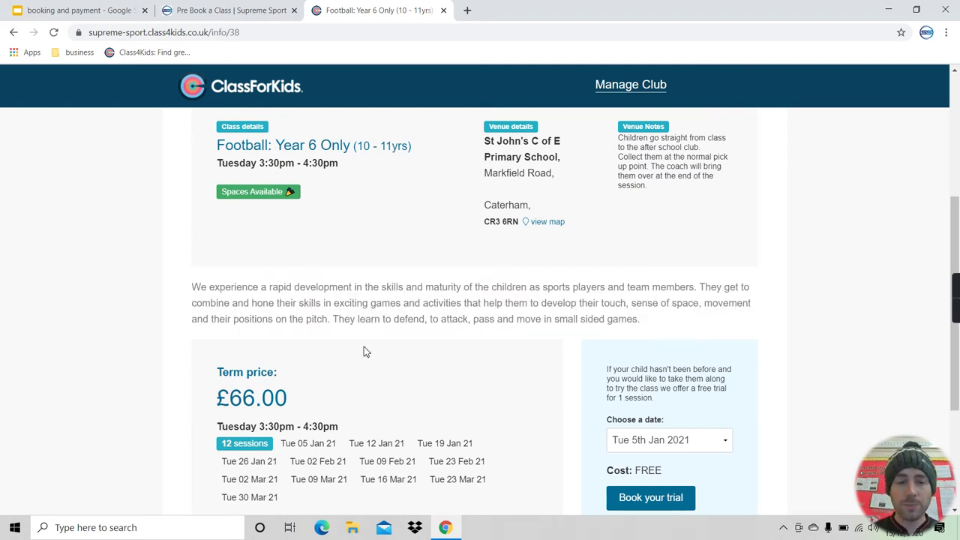
- Check the £66.00 price for 12 Tuesday sessions and the free 5 January trial
{"action": "scroll", "coordinate": [364, 349], "scroll_direction": "down", "scroll_amount": 2}
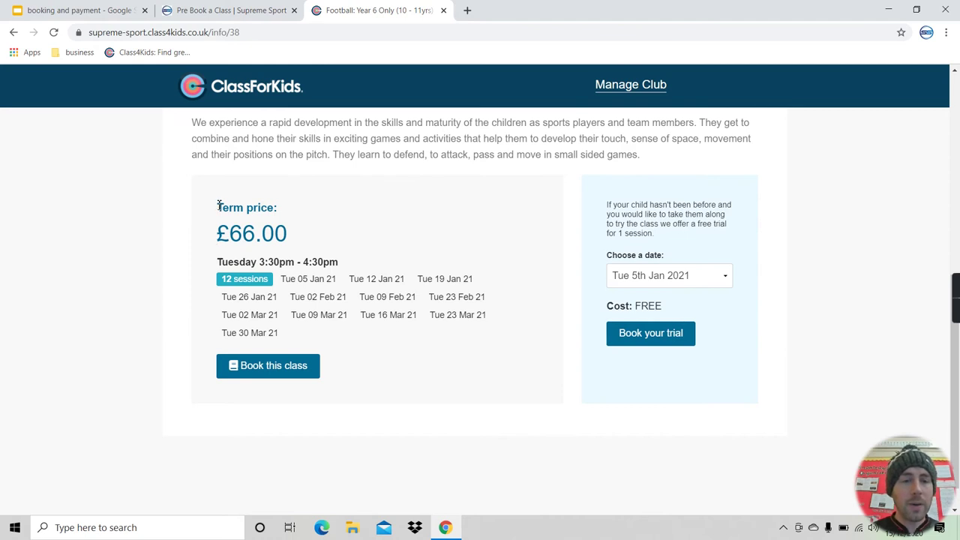
{"action": "left_click_drag", "start_coordinate": [219, 205], "coordinate": [416, 337]}
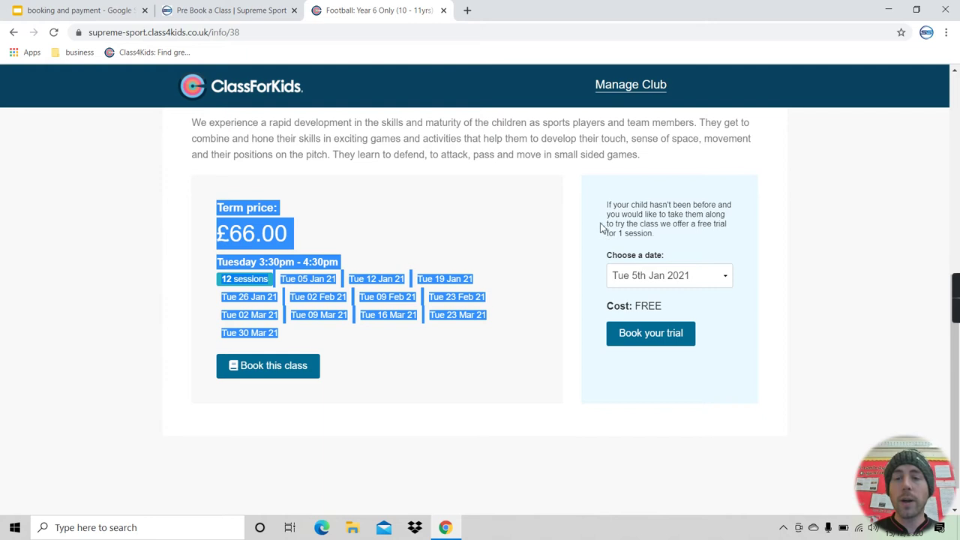
{"action": "mouse_move", "coordinate": [600, 202]}
{"action": "left_mouse_down"}
{"action": "mouse_move", "coordinate": [654, 244]}
{"action": "mouse_move", "coordinate": [727, 354]}
{"action": "left_mouse_up"}
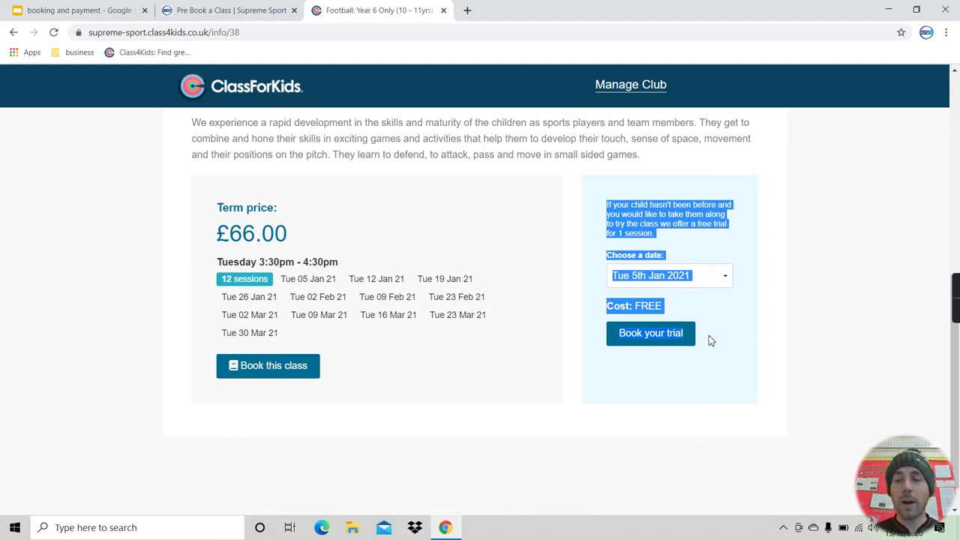
{"action": "mouse_move", "coordinate": [709, 340]}
{"action": "left_mouse_down"}
{"action": "mouse_move", "coordinate": [617, 333]}
{"action": "mouse_move", "coordinate": [649, 330]}
{"action": "left_mouse_up"}
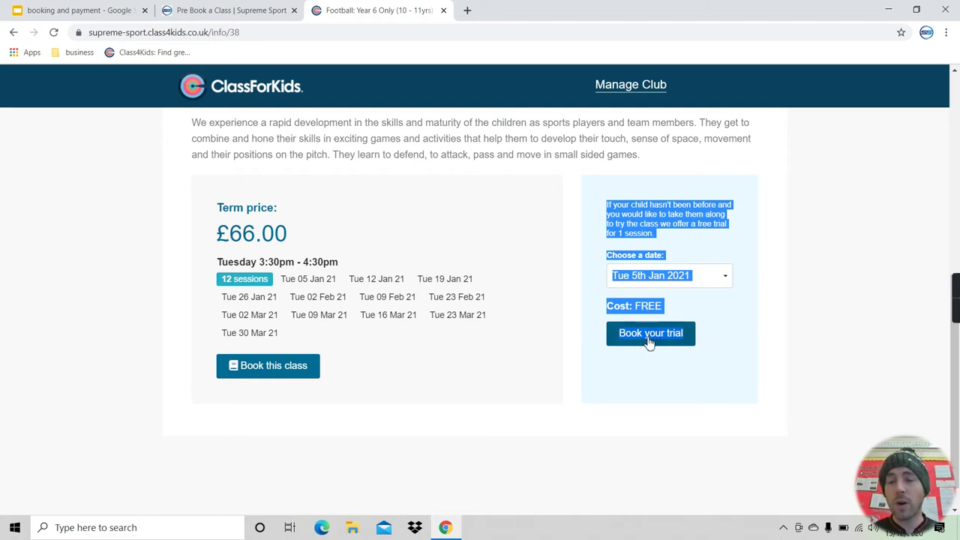
- Start booking Year 6 football and review the £66.00 class summary on Choose Child
{"action": "left_click", "coordinate": [275, 366]}
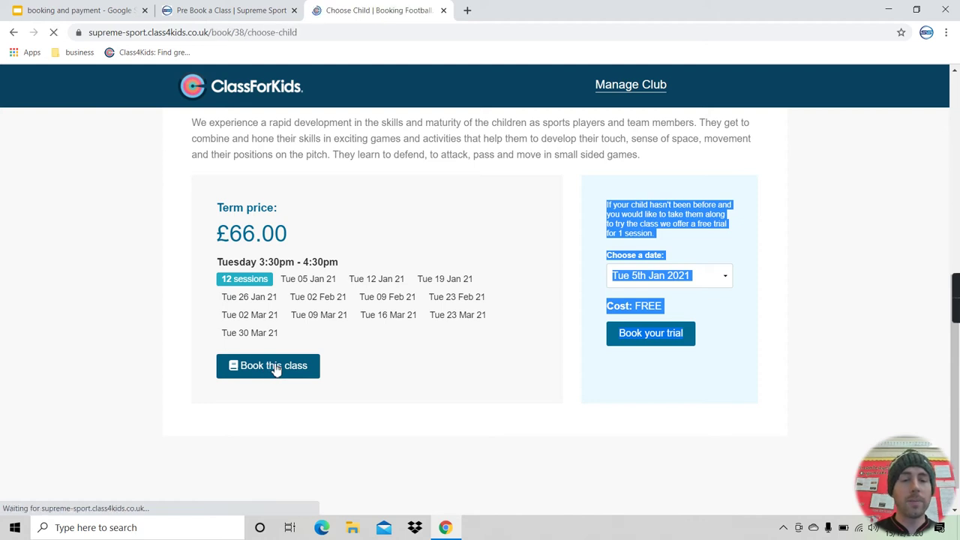
{"action": "scroll", "coordinate": [275, 368], "scroll_direction": "down", "scroll_amount": 1}
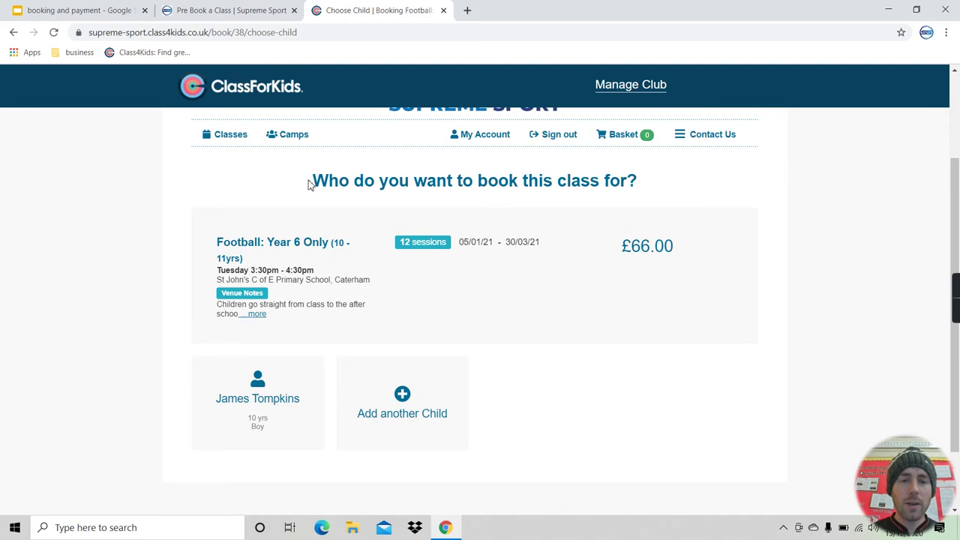
{"action": "left_click_drag", "start_coordinate": [311, 181], "coordinate": [651, 196]}
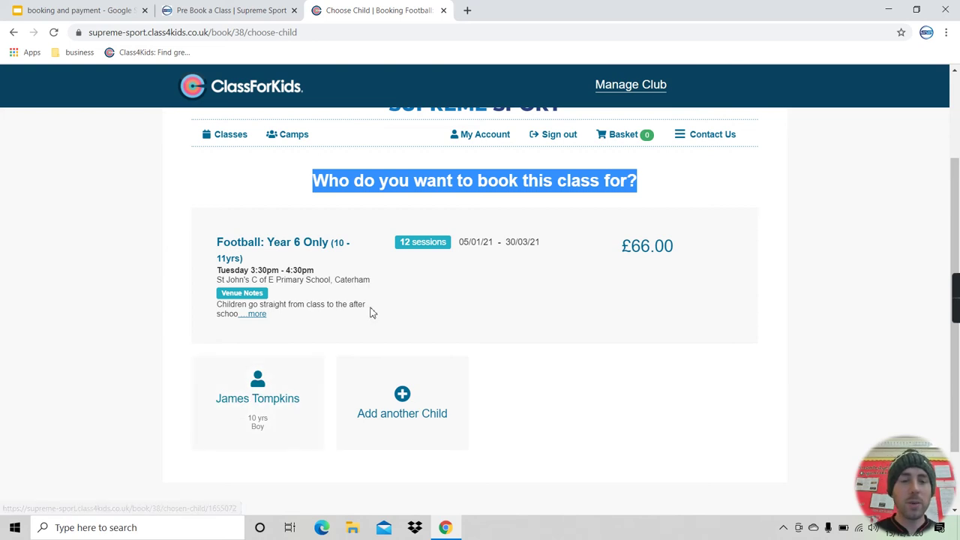
{"action": "left_click_drag", "start_coordinate": [221, 250], "coordinate": [697, 262]}
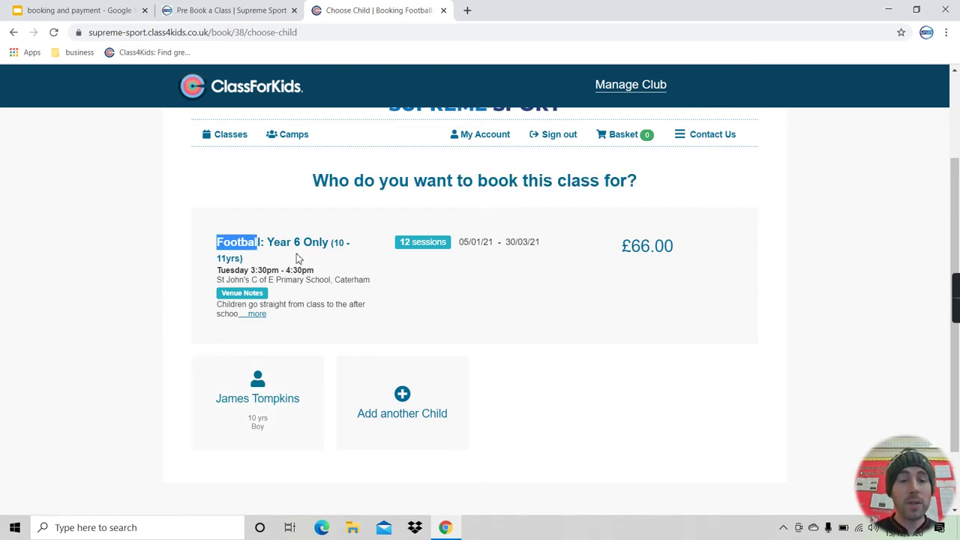
{"action": "left_click", "coordinate": [262, 402]}
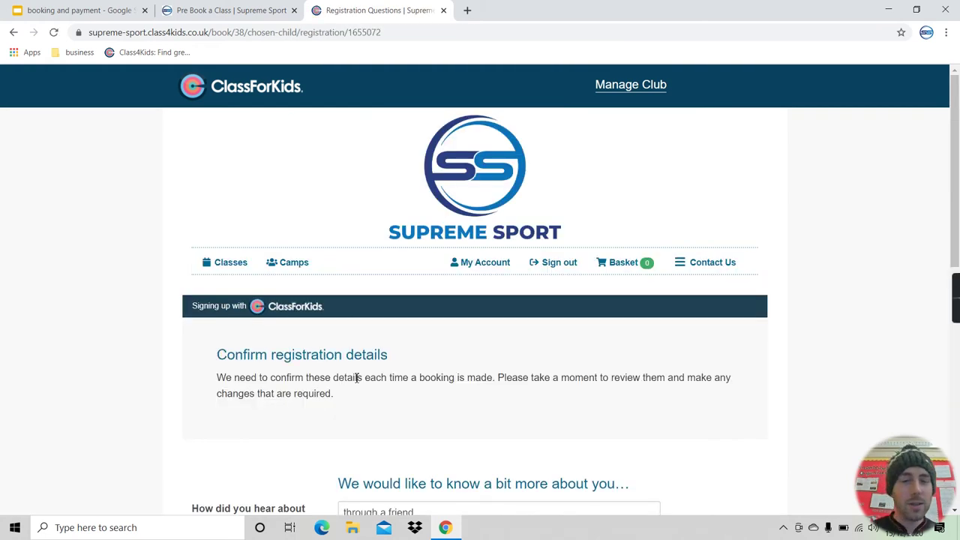
{"action": "scroll", "coordinate": [475, 339], "scroll_direction": "down", "scroll_amount": 1}
{"action": "scroll", "coordinate": [475, 339], "scroll_direction": "down", "scroll_amount": 2}
{"action": "scroll", "coordinate": [475, 339], "scroll_direction": "down", "scroll_amount": 1}
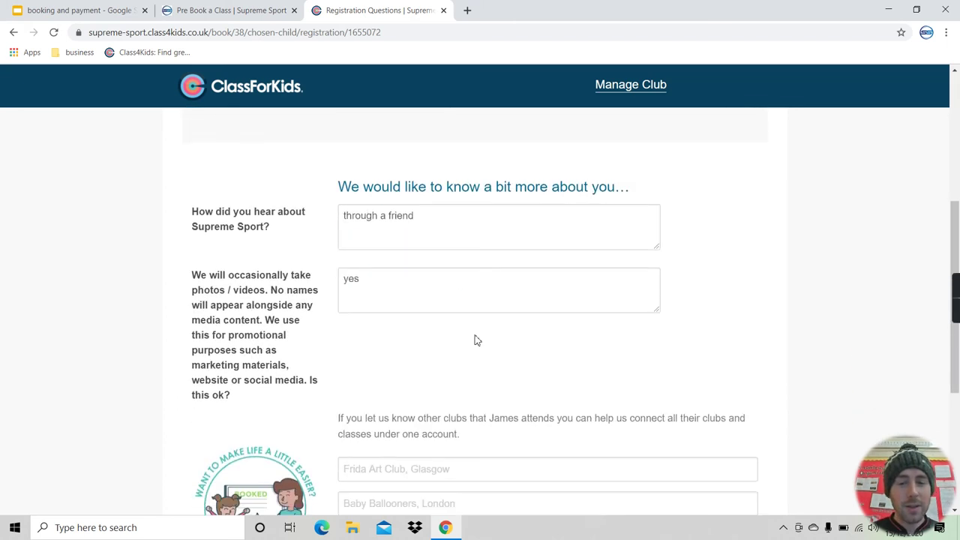
{"action": "scroll", "coordinate": [476, 339], "scroll_direction": "up", "scroll_amount": 3}
{"action": "scroll", "coordinate": [476, 339], "scroll_direction": "up", "scroll_amount": 1}
{"action": "scroll", "coordinate": [475, 339], "scroll_direction": "down", "scroll_amount": 2}
{"action": "scroll", "coordinate": [476, 339], "scroll_direction": "down", "scroll_amount": 1}
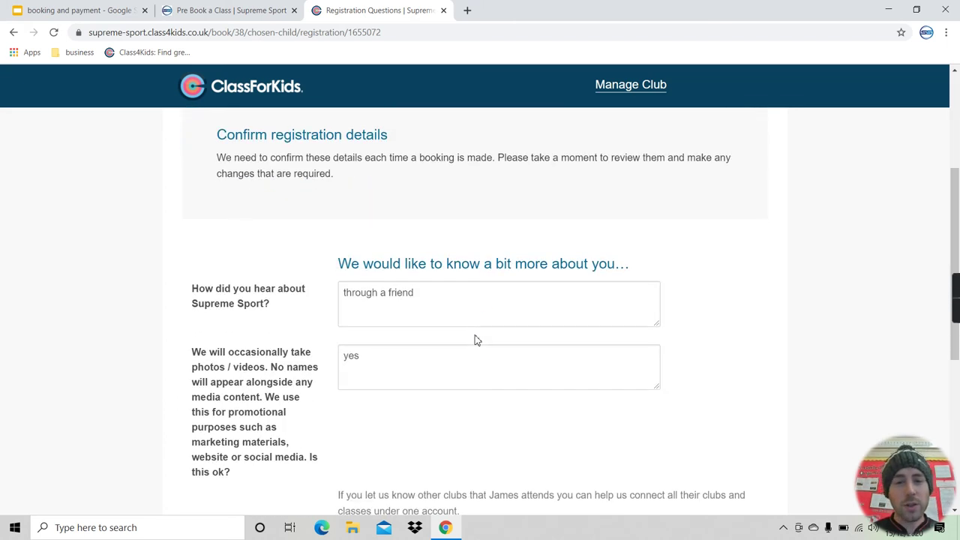
{"action": "left_click", "coordinate": [421, 295]}
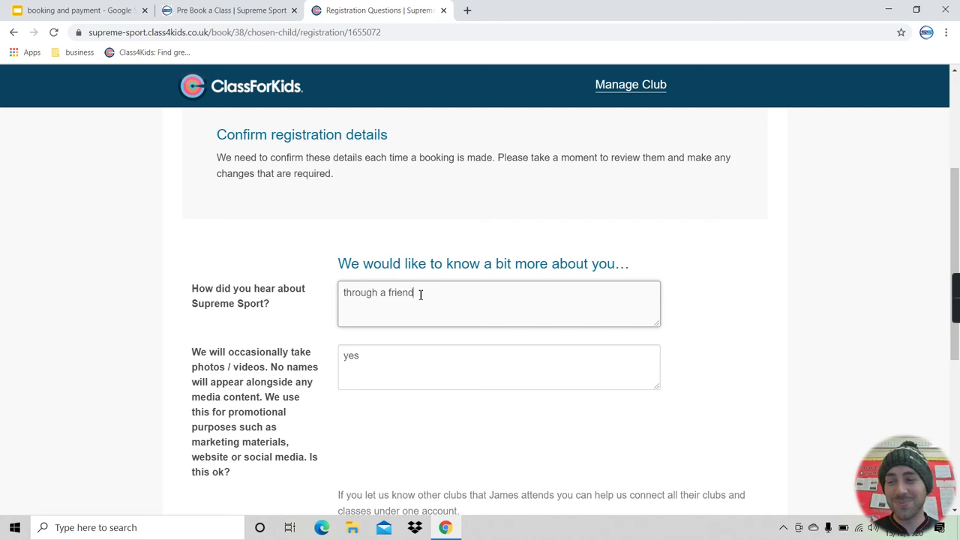
{"action": "left_click_drag", "start_coordinate": [193, 291], "coordinate": [275, 313]}
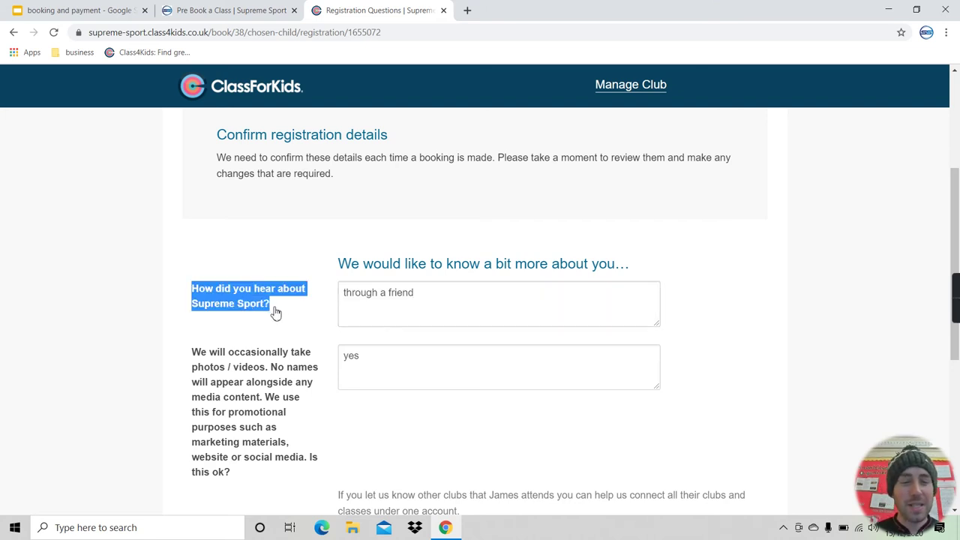
{"action": "left_click", "coordinate": [416, 294]}
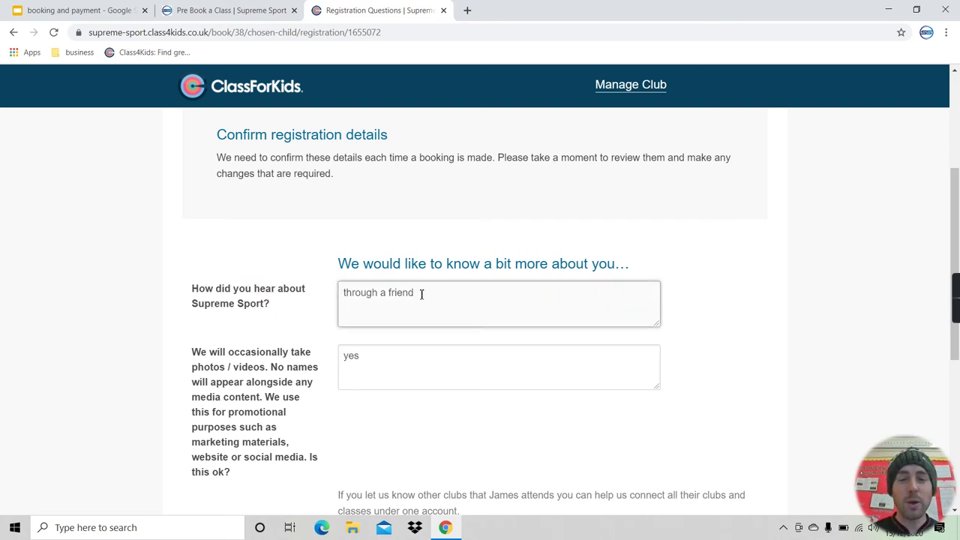
{"action": "mouse_move", "coordinate": [191, 352]}
{"action": "left_mouse_down"}
{"action": "mouse_move", "coordinate": [259, 379]}
{"action": "mouse_move", "coordinate": [317, 476]}
{"action": "left_mouse_up"}
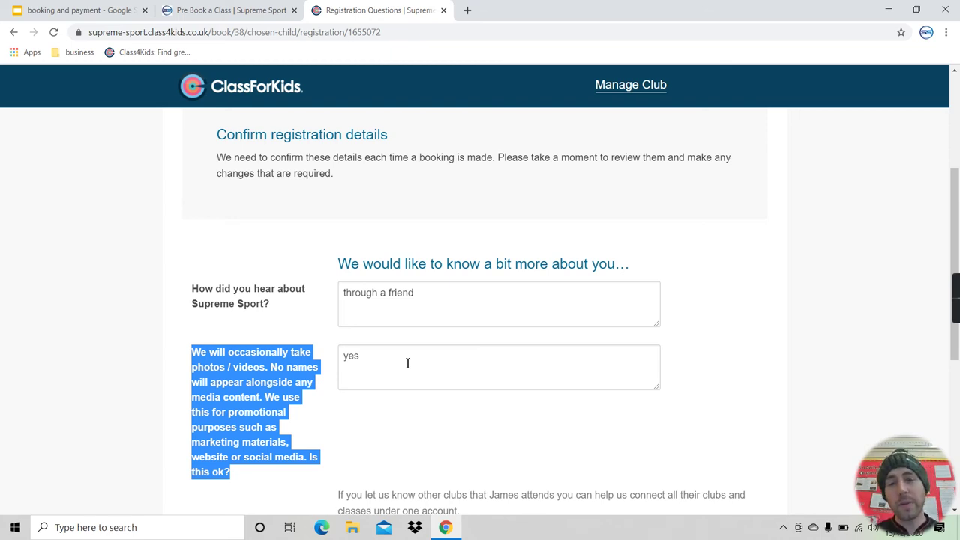
{"action": "left_click_drag", "start_coordinate": [362, 359], "coordinate": [343, 361]}
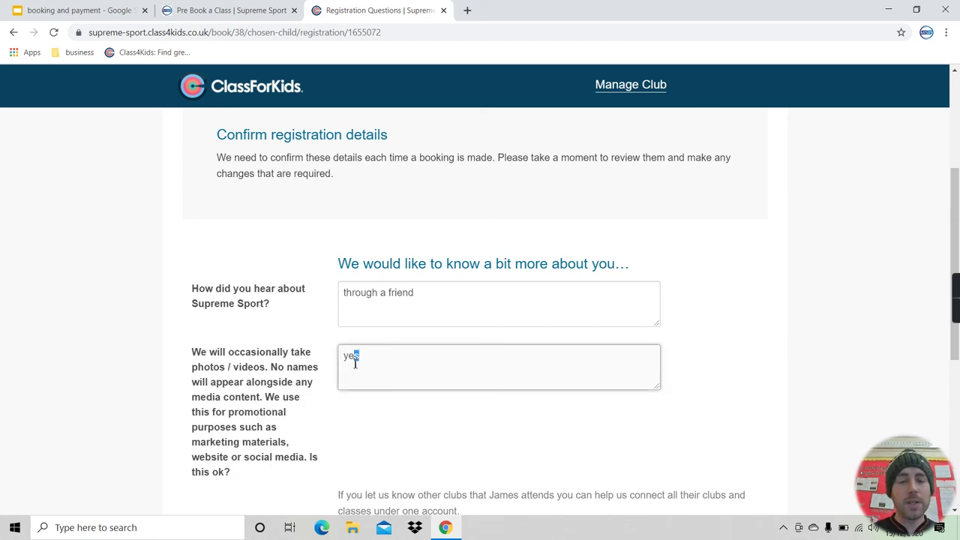
{"action": "scroll", "coordinate": [405, 369], "scroll_direction": "down", "scroll_amount": 2}
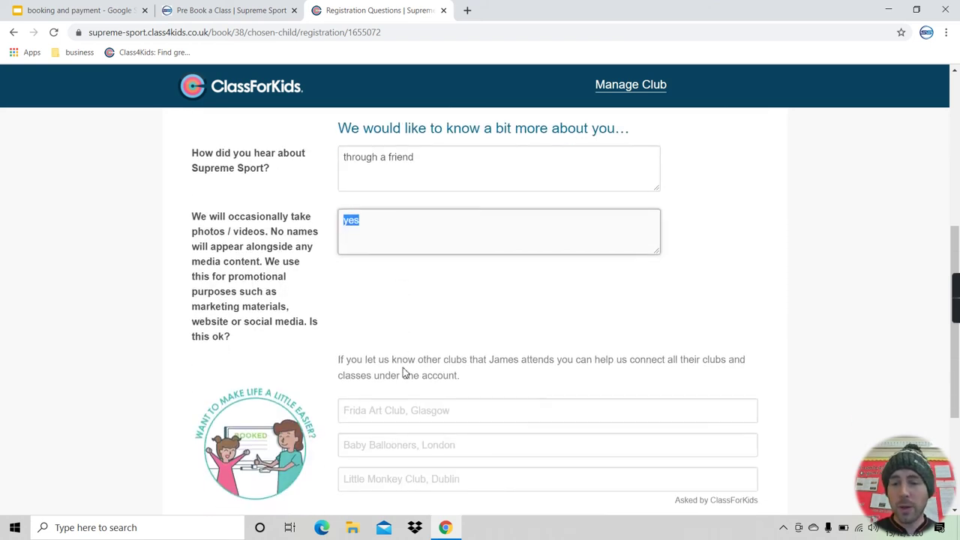
{"action": "scroll", "coordinate": [403, 371], "scroll_direction": "down", "scroll_amount": 3}
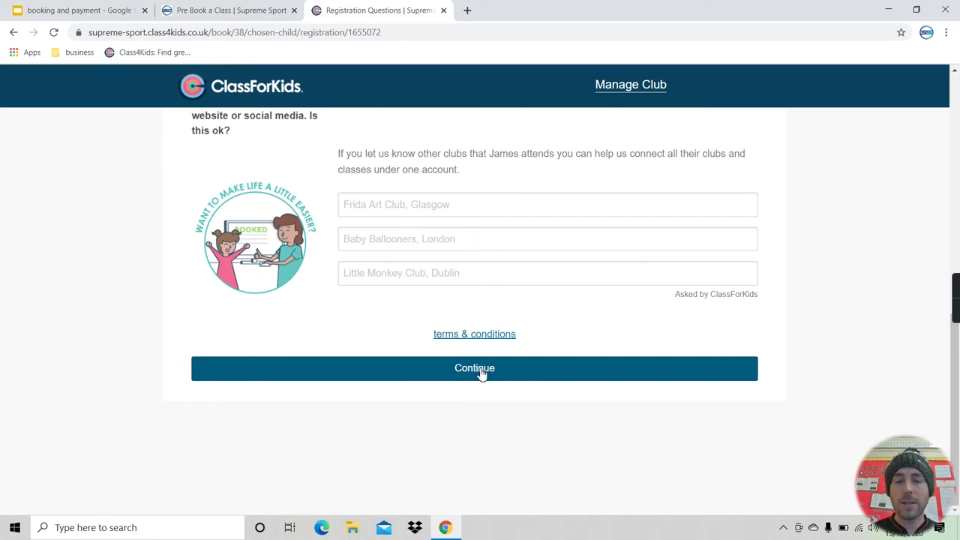
- Continue to checkout and note the Too Old? age warning for the child
{"action": "left_click", "coordinate": [479, 373]}
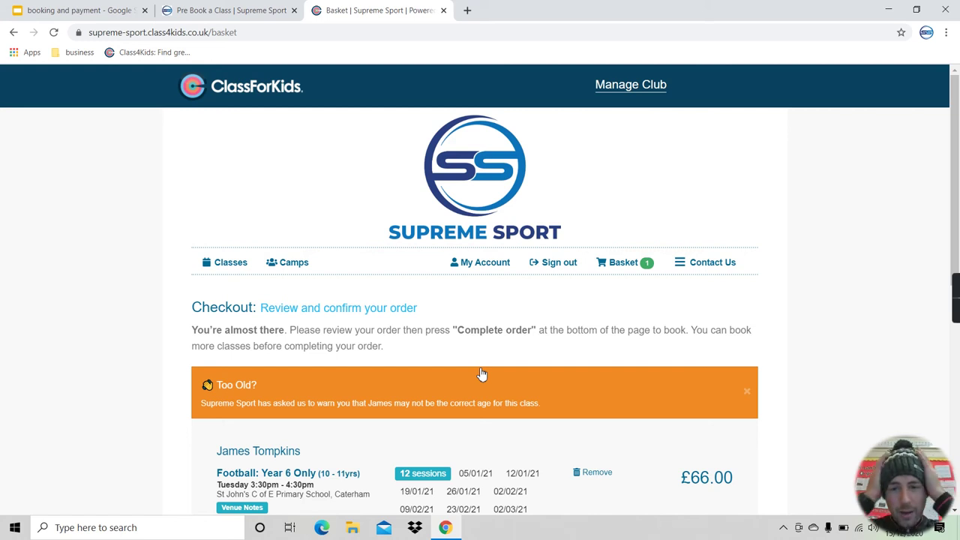
{"action": "scroll", "coordinate": [481, 373], "scroll_direction": "down", "scroll_amount": 1}
{"action": "scroll", "coordinate": [481, 373], "scroll_direction": "down", "scroll_amount": 1}
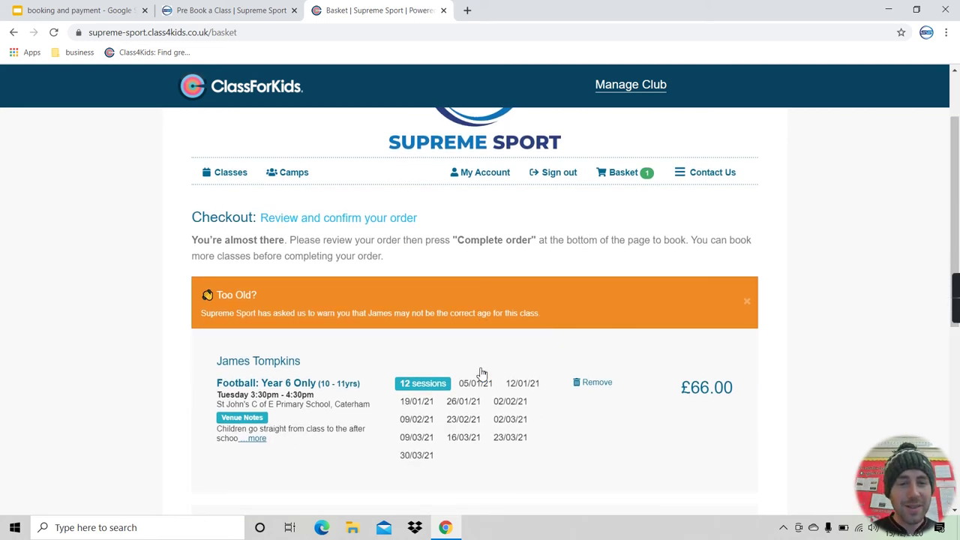
{"action": "scroll", "coordinate": [482, 373], "scroll_direction": "down", "scroll_amount": 1}
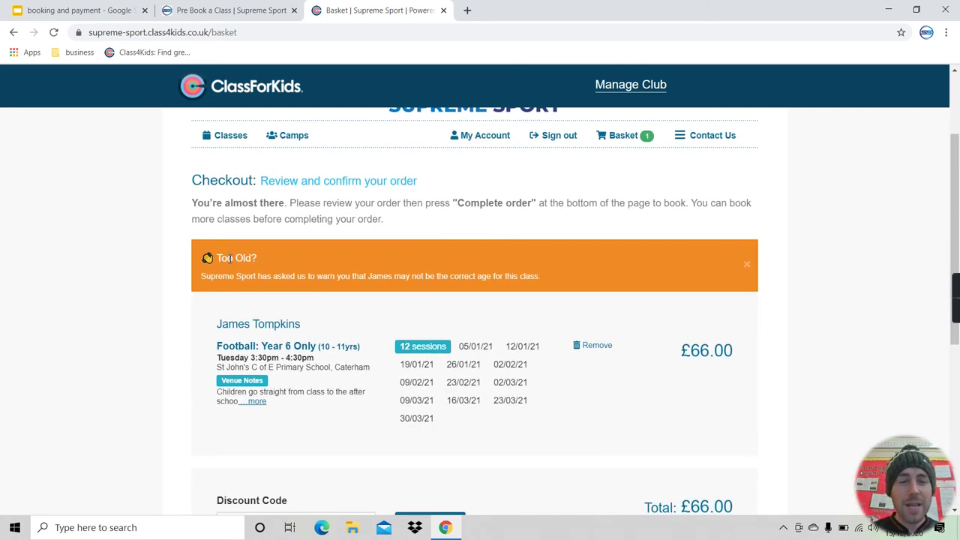
{"action": "left_click_drag", "start_coordinate": [218, 258], "coordinate": [557, 279]}
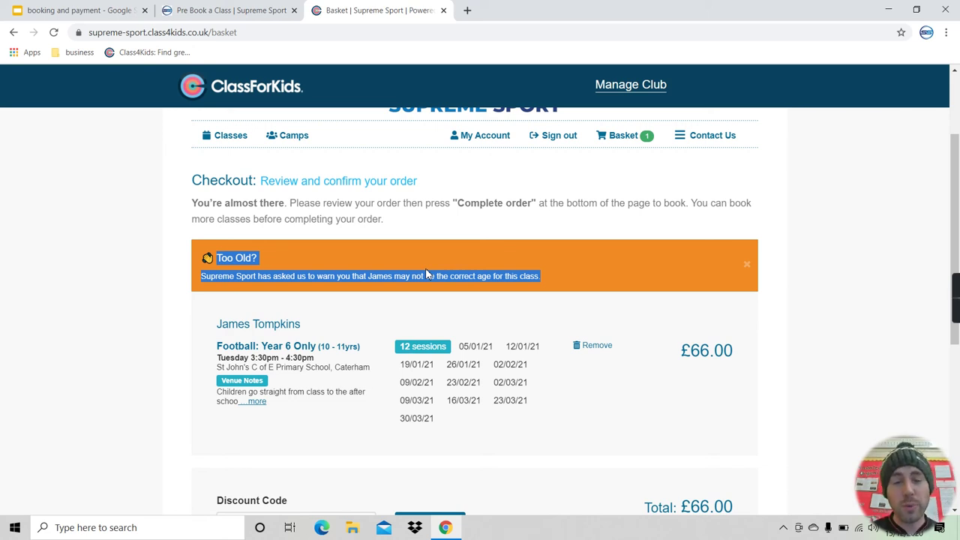
- Review the booked Football: Year 6 Only class and the £66.00 basket total
{"action": "scroll", "coordinate": [425, 275], "scroll_direction": "down", "scroll_amount": 1}
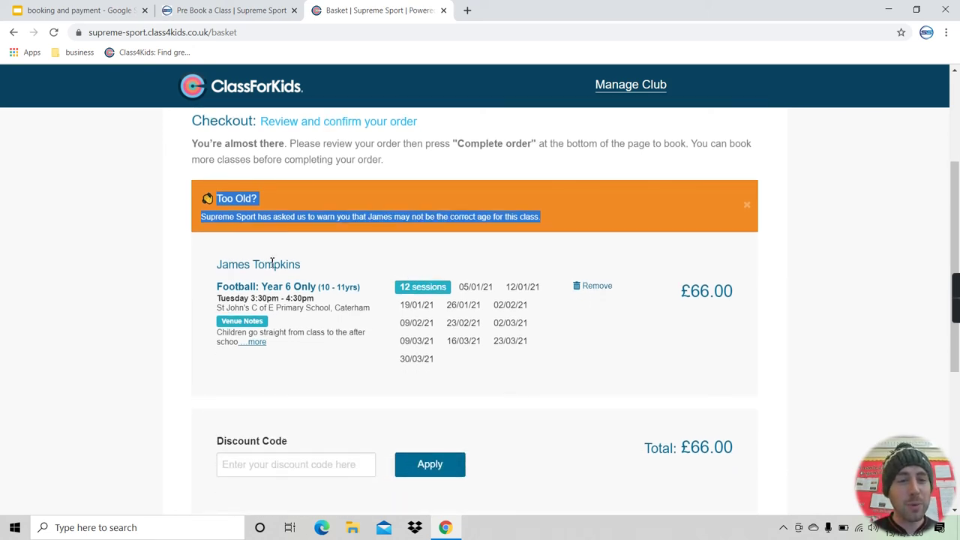
{"action": "left_click_drag", "start_coordinate": [220, 265], "coordinate": [591, 355]}
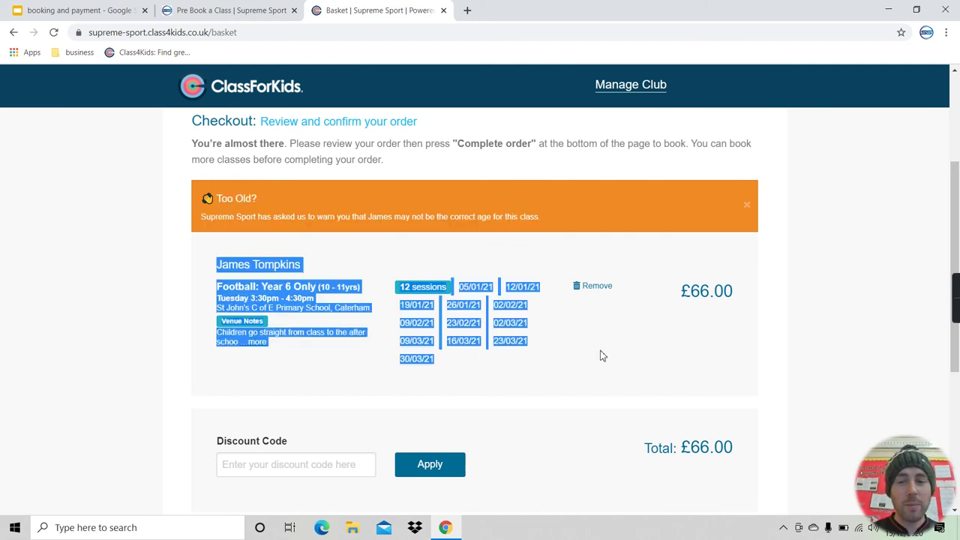
{"action": "scroll", "coordinate": [591, 356], "scroll_direction": "down", "scroll_amount": 1}
{"action": "scroll", "coordinate": [590, 356], "scroll_direction": "down", "scroll_amount": 1}
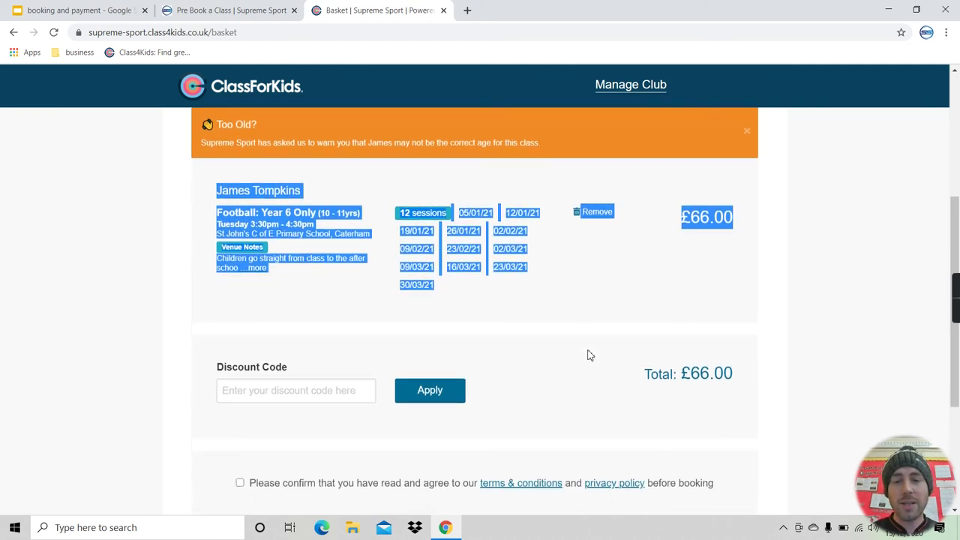
{"action": "scroll", "coordinate": [591, 356], "scroll_direction": "down", "scroll_amount": 1}
{"action": "scroll", "coordinate": [591, 356], "scroll_direction": "down", "scroll_amount": 1}
{"action": "scroll", "coordinate": [590, 356], "scroll_direction": "up", "scroll_amount": 2}
{"action": "scroll", "coordinate": [591, 356], "scroll_direction": "down", "scroll_amount": 1}
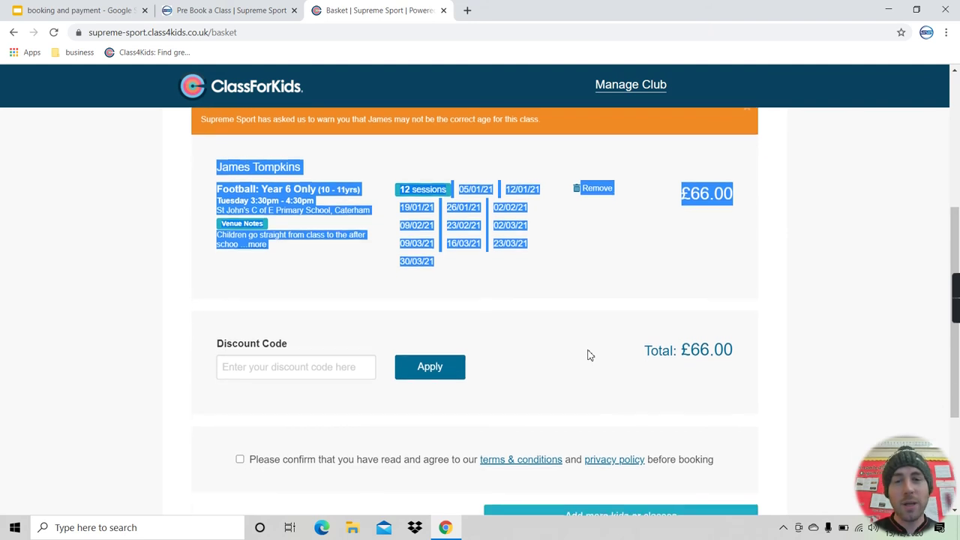
{"action": "scroll", "coordinate": [591, 356], "scroll_direction": "down", "scroll_amount": 1}
{"action": "scroll", "coordinate": [591, 356], "scroll_direction": "down", "scroll_amount": 1}
{"action": "scroll", "coordinate": [590, 356], "scroll_direction": "down", "scroll_amount": 1}
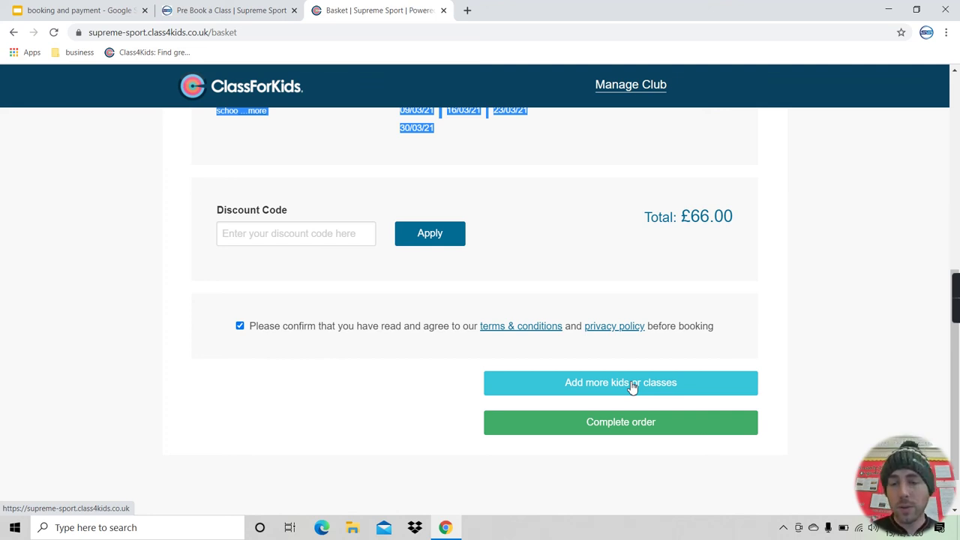
- Complete the order and note the £68.60 balance including the £2.60 platform fee
{"action": "left_click", "coordinate": [628, 433]}
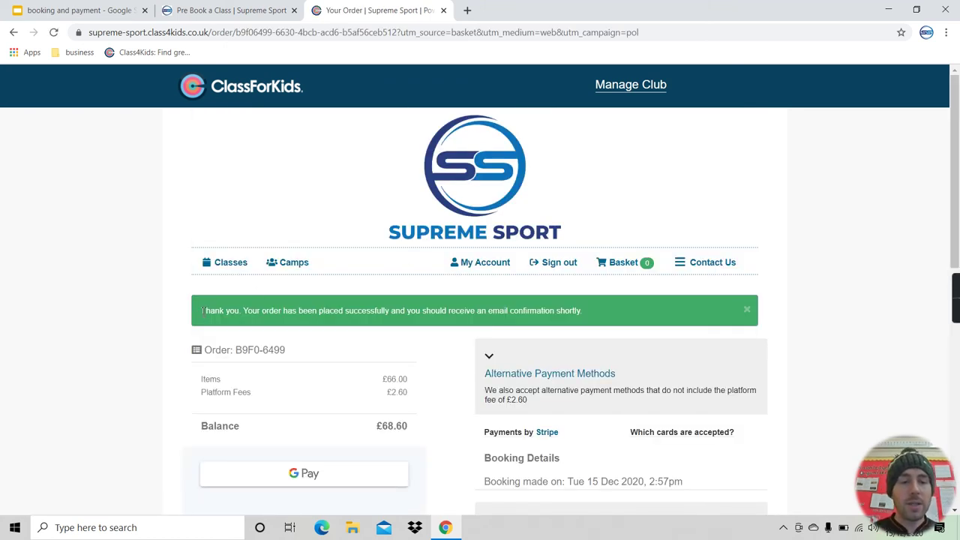
{"action": "left_click_drag", "start_coordinate": [200, 310], "coordinate": [595, 320]}
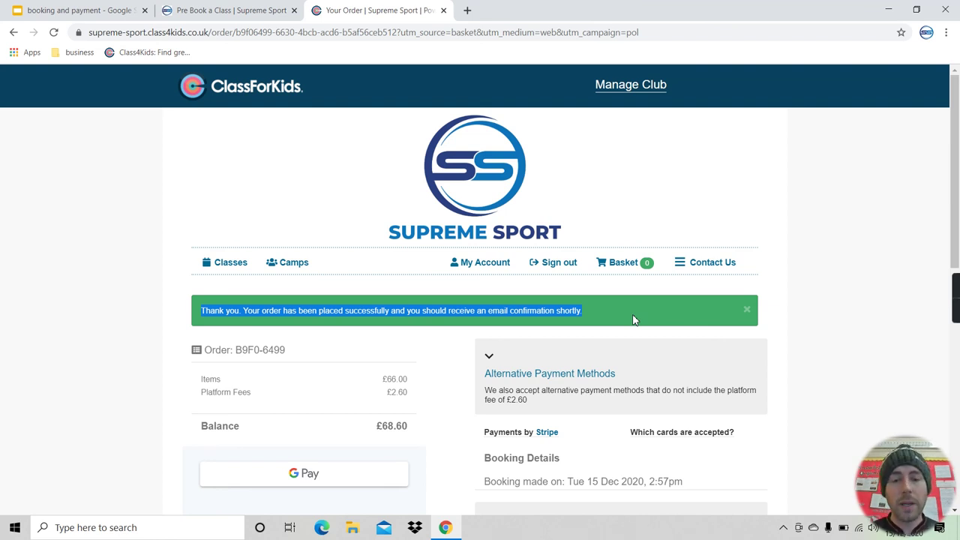
{"action": "scroll", "coordinate": [632, 319], "scroll_direction": "down", "scroll_amount": 1}
{"action": "scroll", "coordinate": [633, 320], "scroll_direction": "down", "scroll_amount": 1}
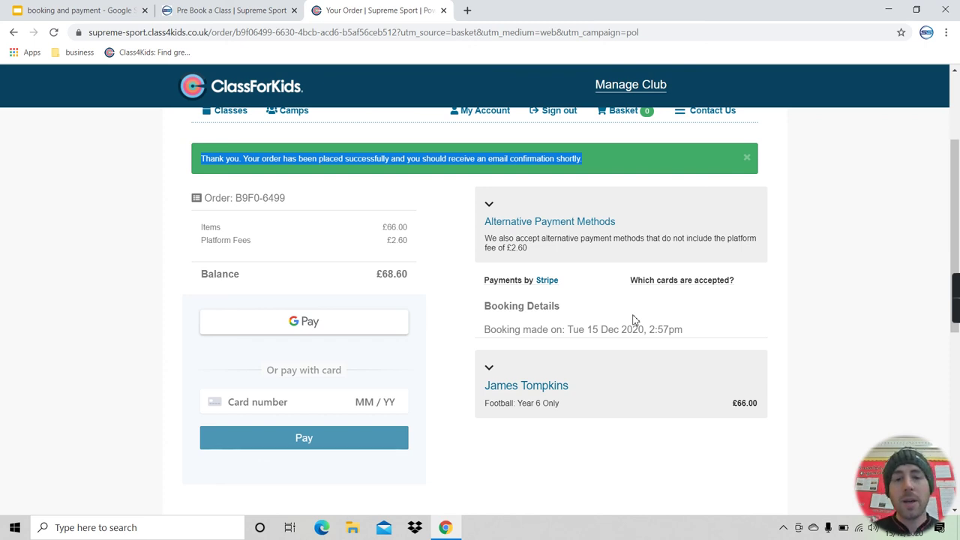
{"action": "left_click_drag", "start_coordinate": [413, 242], "coordinate": [193, 248]}
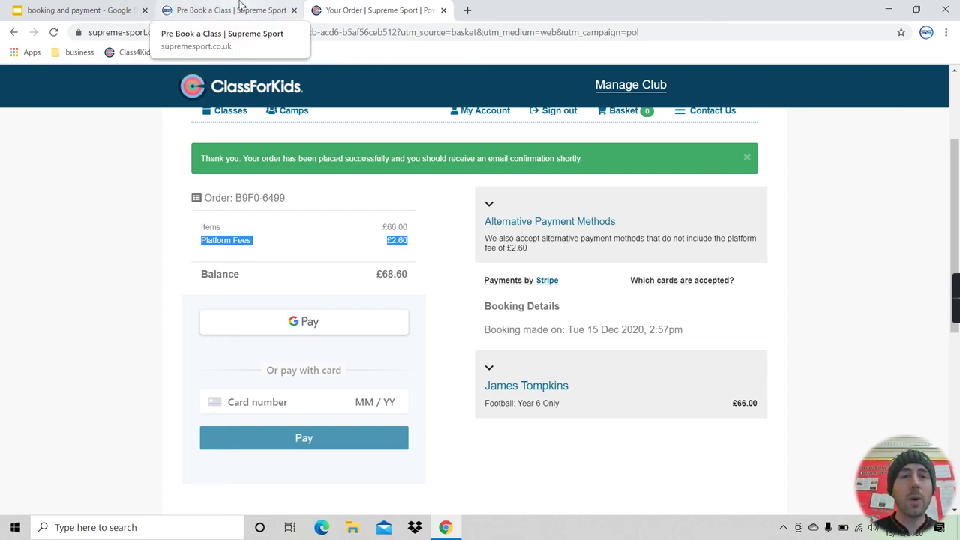
- Return to the Supreme Sport site and find the club's email and phone on Contact
{"action": "left_click", "coordinate": [236, 10]}
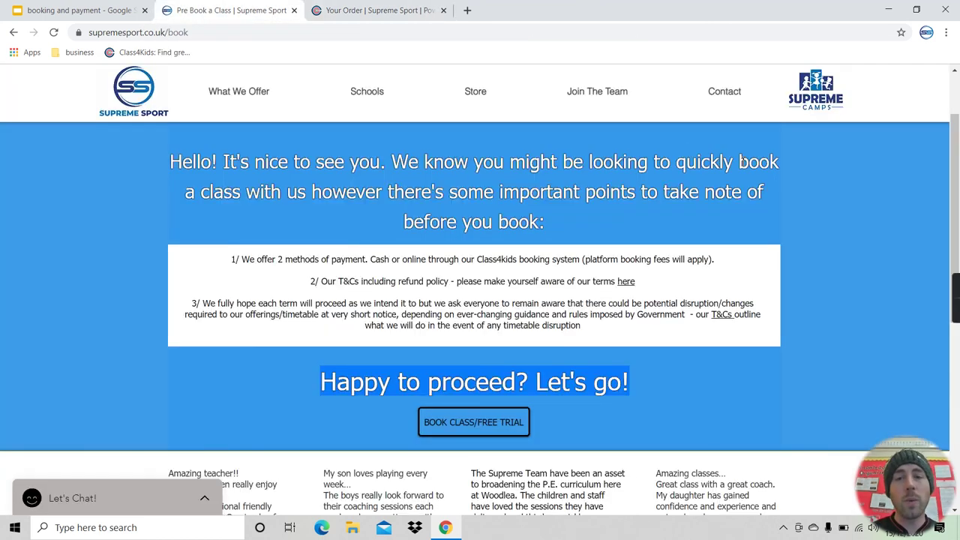
{"action": "left_click", "coordinate": [739, 92]}
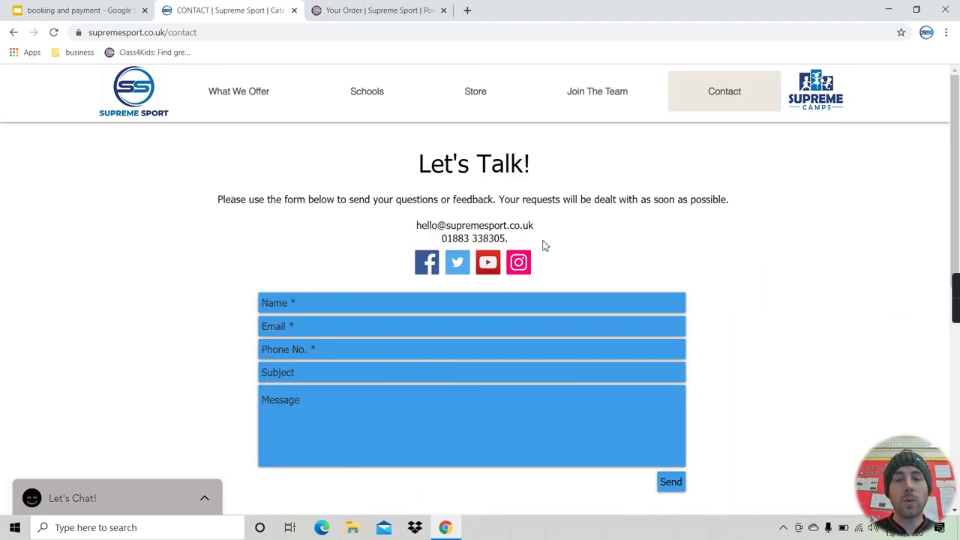
{"action": "left_click_drag", "start_coordinate": [545, 245], "coordinate": [408, 227]}
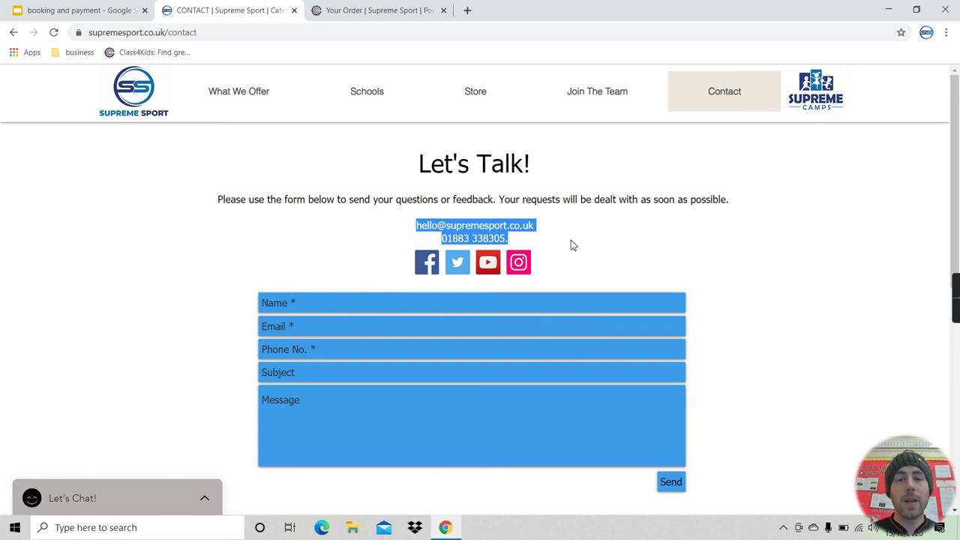